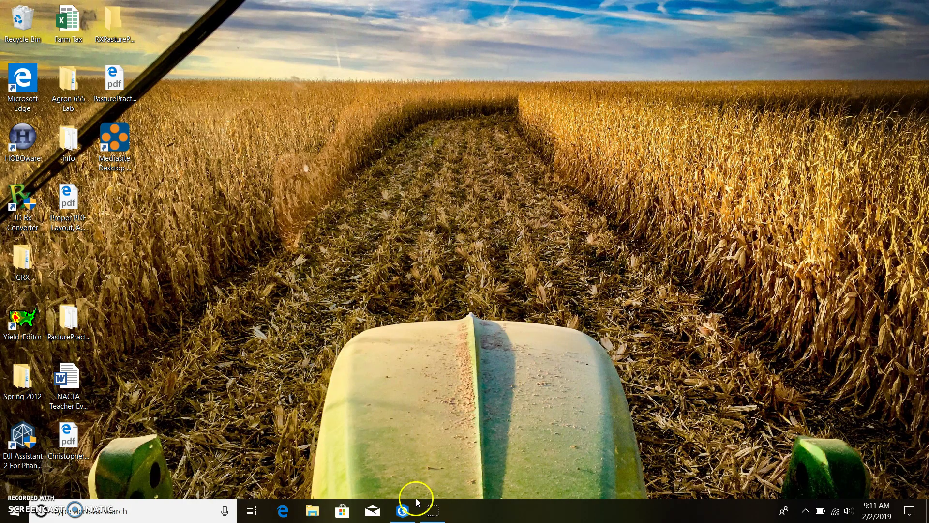
- Restore the ArcGIS Pro window showing the Drone Imagery Video project map
{"action": "left_click", "coordinate": [403, 510]}
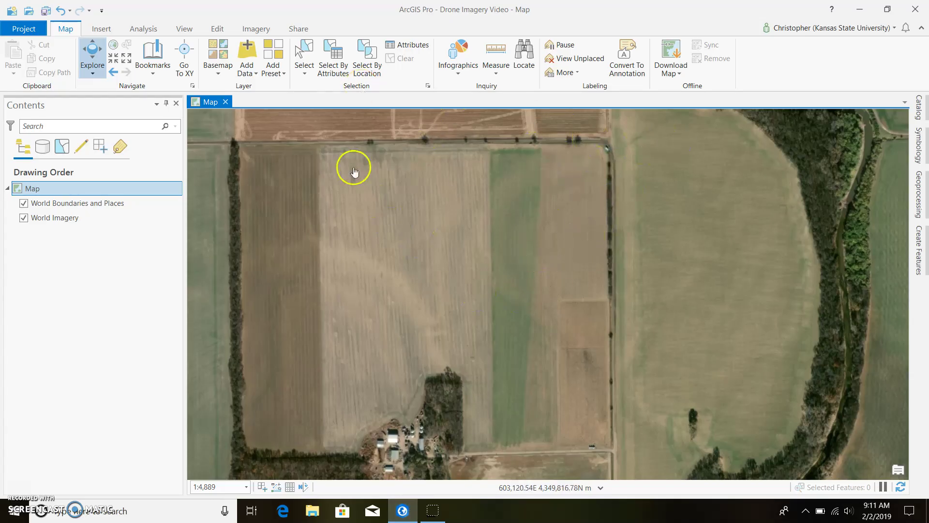
- Add the 2015-10-11T17_28_40Z_BGREN_Home-East.tif raster from Multi-Spectral Cameras and zoom in on it
{"action": "left_click", "coordinate": [251, 62]}
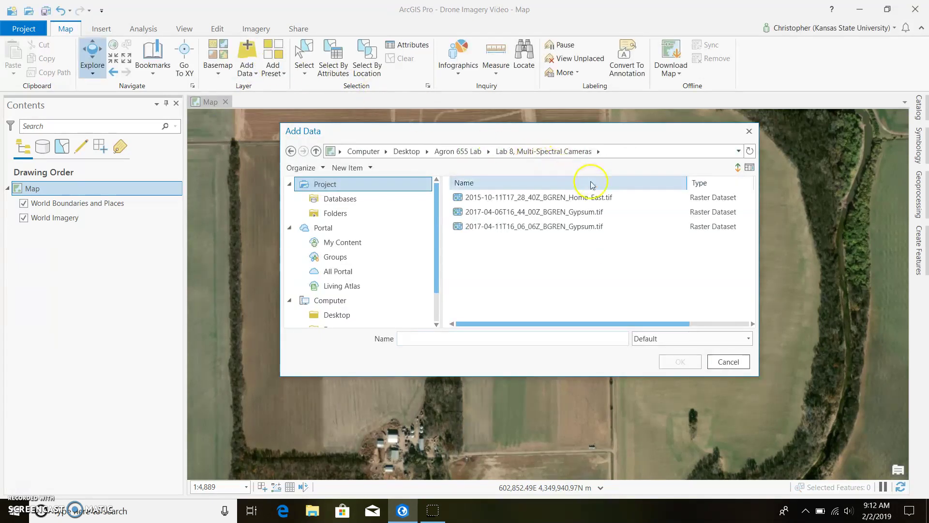
{"action": "left_click", "coordinate": [630, 212]}
{"action": "left_click", "coordinate": [609, 204]}
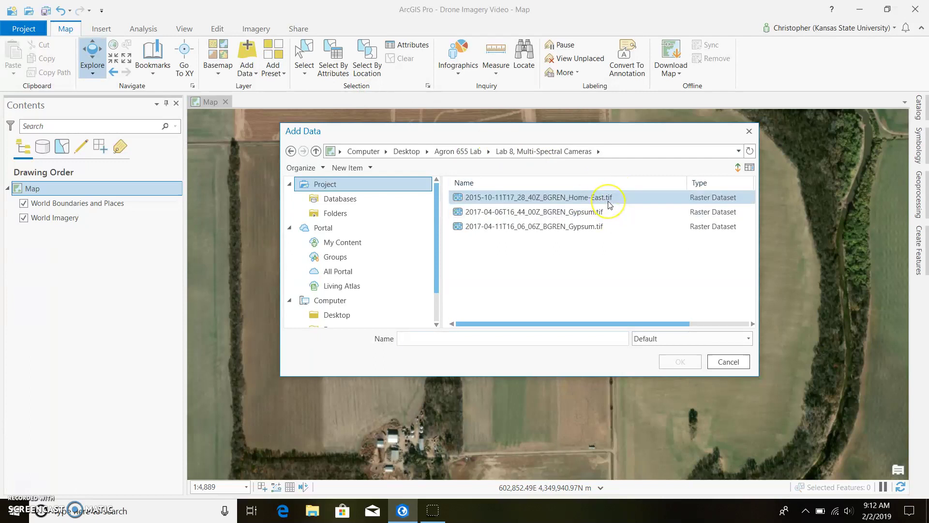
{"action": "left_click", "coordinate": [609, 204]}
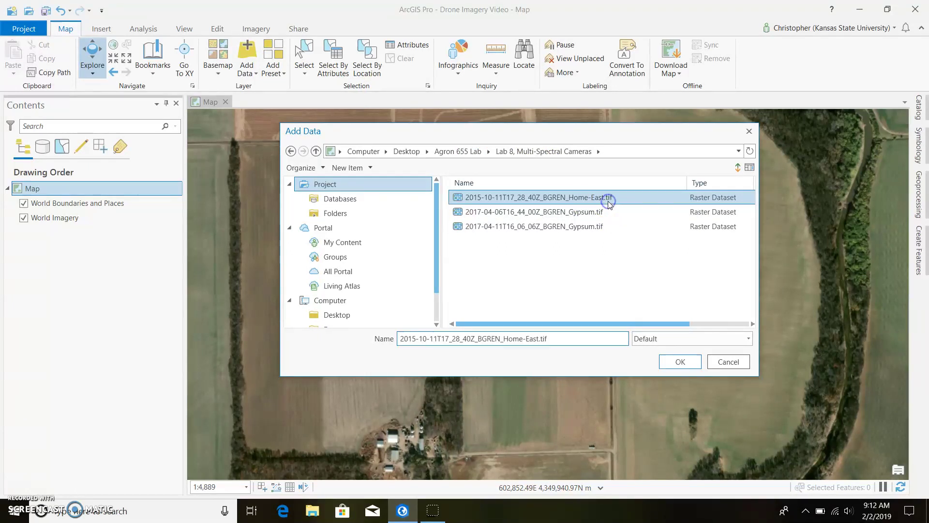
{"action": "left_click", "coordinate": [684, 357]}
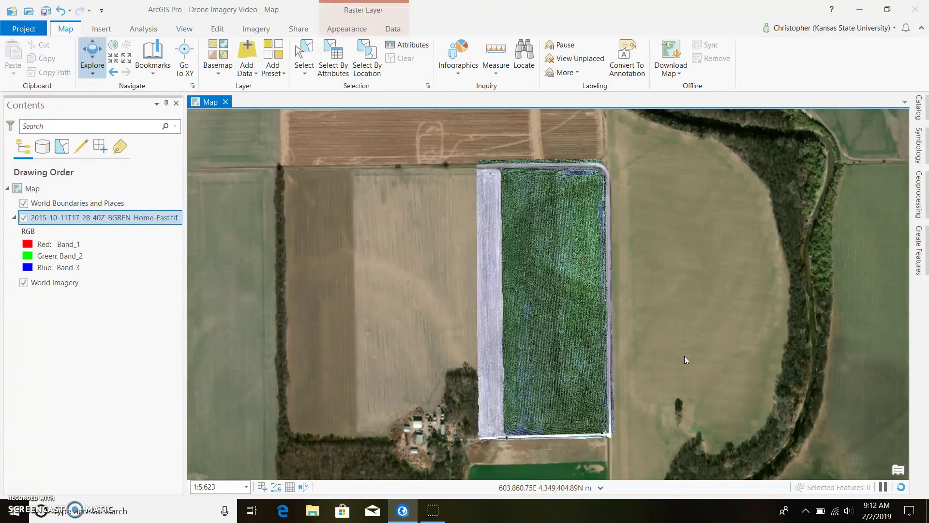
{"action": "scroll", "coordinate": [576, 324], "scroll_direction": "up", "scroll_amount": 2}
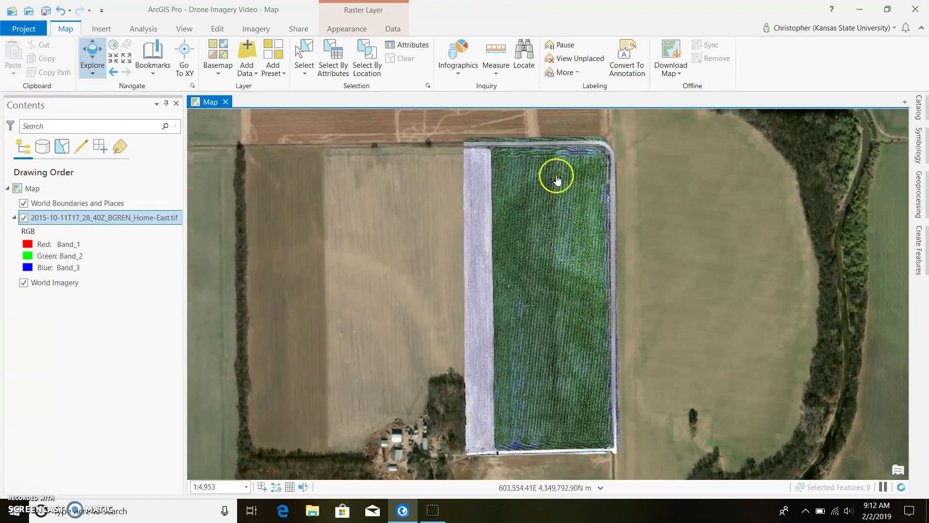
{"action": "scroll", "coordinate": [555, 166], "scroll_direction": "up", "scroll_amount": 2}
{"action": "scroll", "coordinate": [556, 166], "scroll_direction": "up", "scroll_amount": 4}
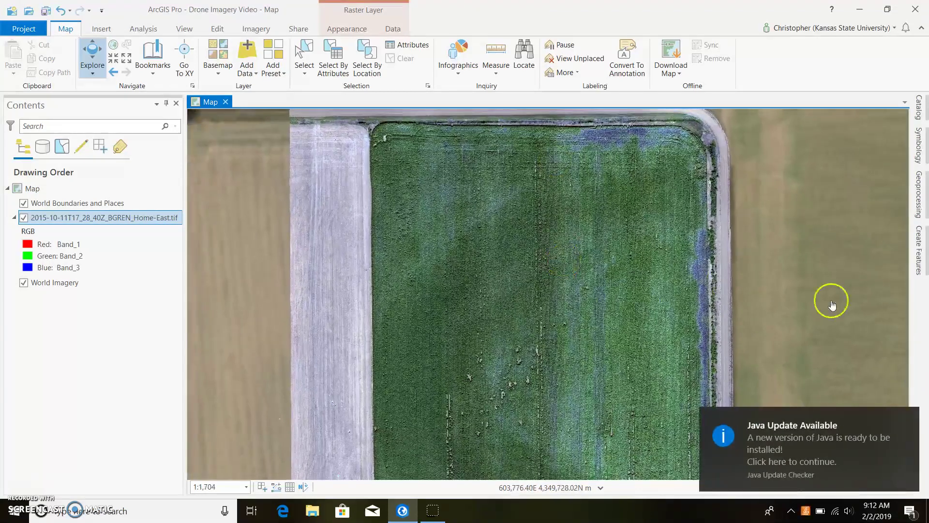
{"action": "scroll", "coordinate": [544, 301], "scroll_direction": "down", "scroll_amount": 2}
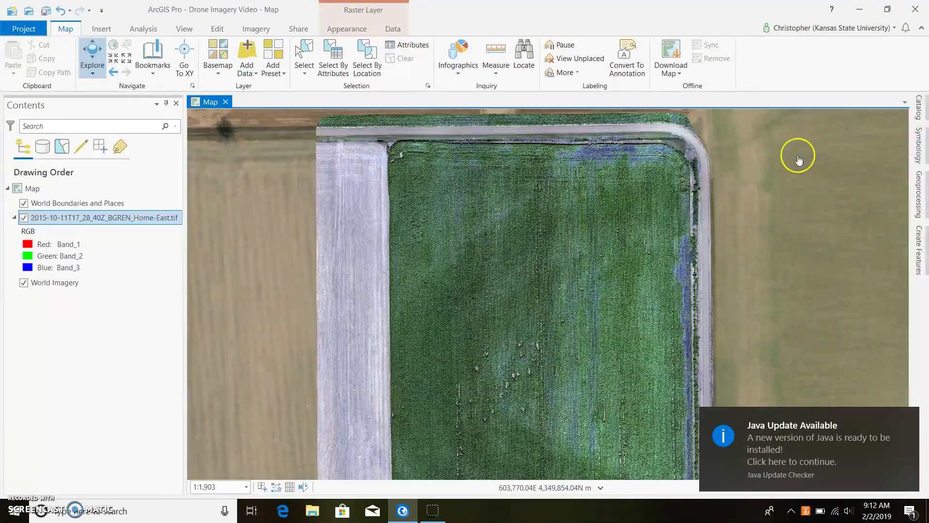
- Create a polygon feature class named fieldboundary with GCS WGS 1984 in the project geodatabase
{"action": "left_click", "coordinate": [918, 110]}
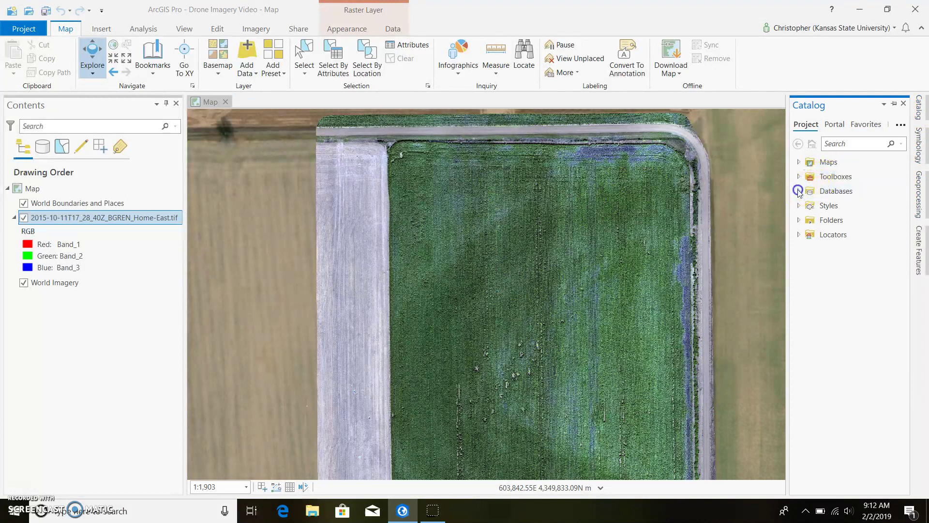
{"action": "double_click", "coordinate": [833, 195]}
{"action": "right_click", "coordinate": [844, 206]}
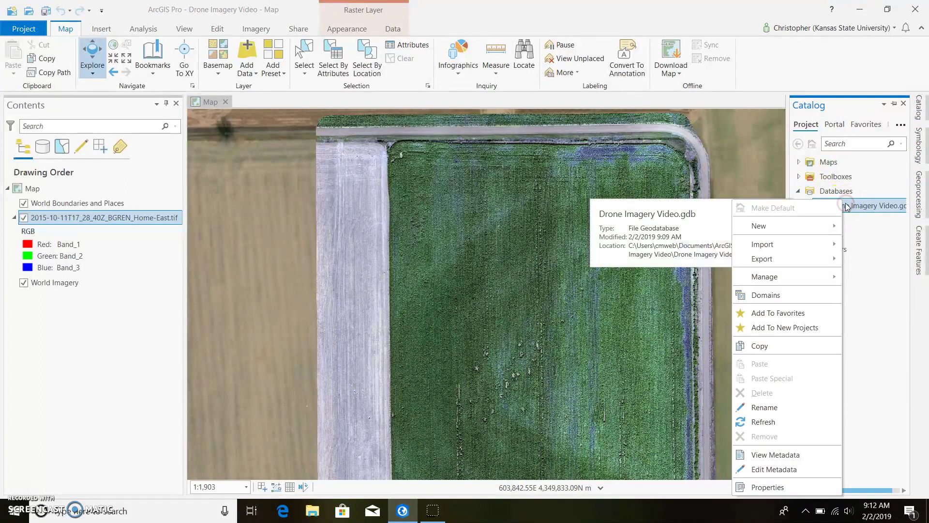
{"action": "mouse_move", "coordinate": [799, 231]}
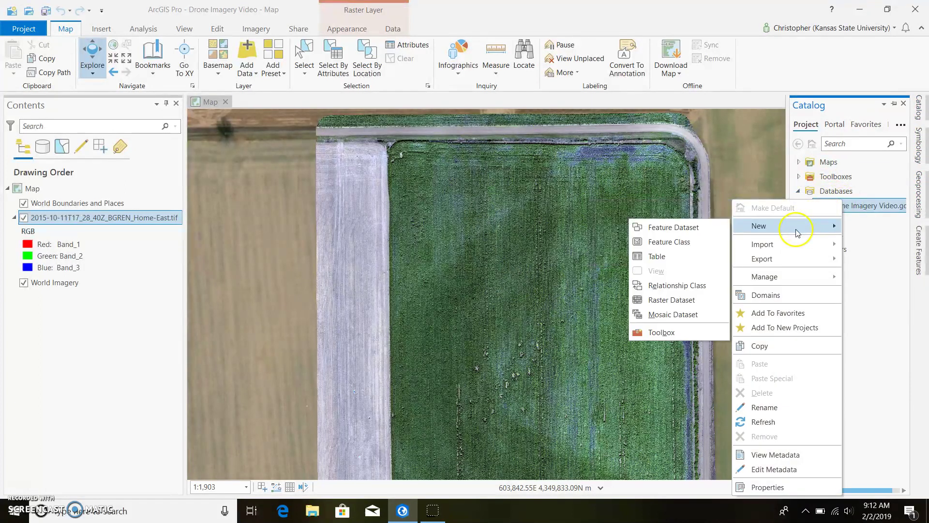
{"action": "left_click", "coordinate": [695, 243]}
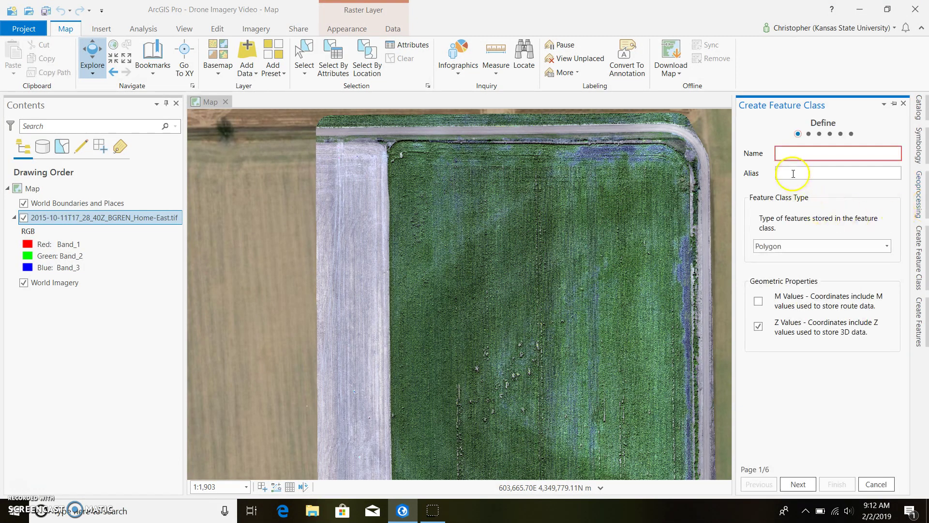
{"action": "type", "text": "fid"}
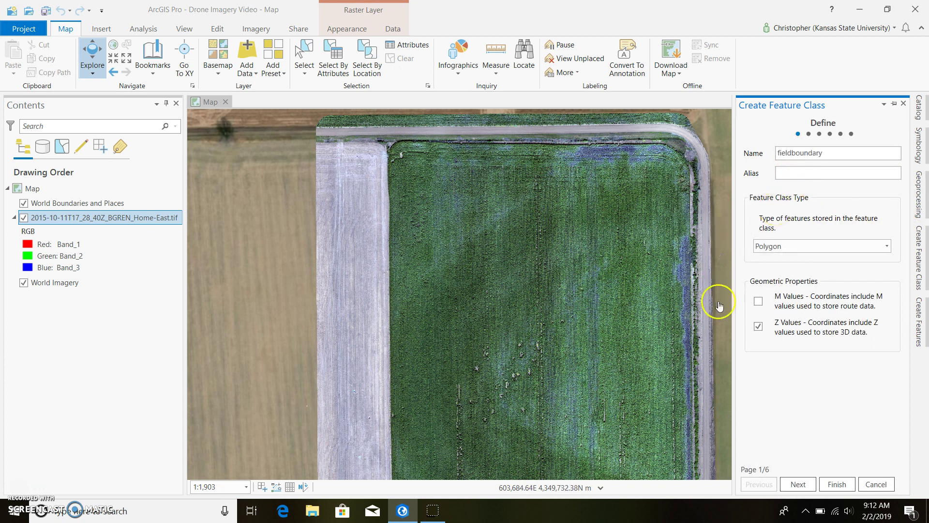
{"action": "left_click", "coordinate": [791, 483]}
{"action": "left_click", "coordinate": [791, 483]}
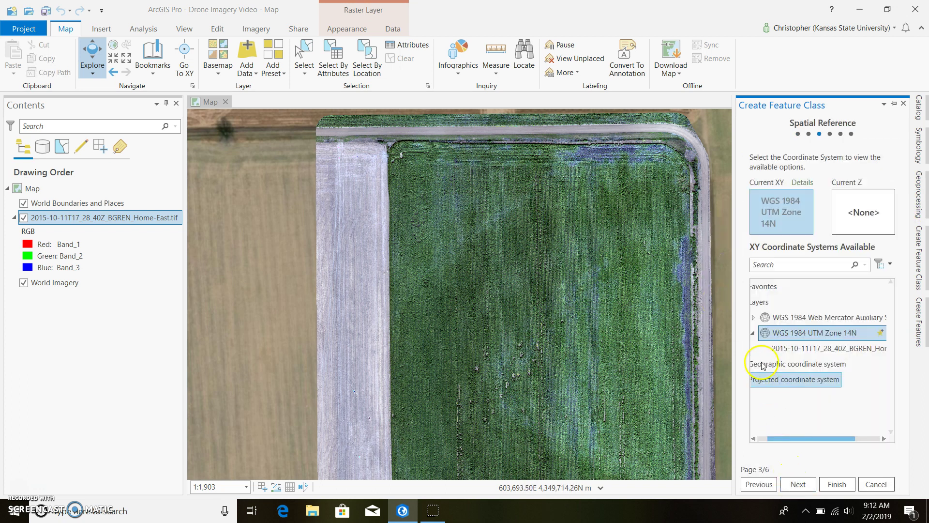
{"action": "left_click", "coordinate": [755, 286]}
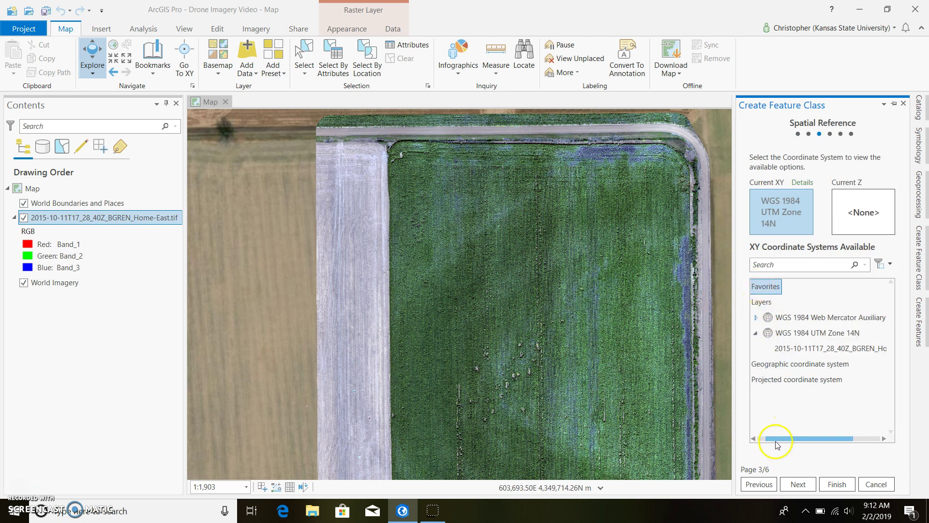
{"action": "left_click_drag", "start_coordinate": [785, 441], "coordinate": [777, 440]}
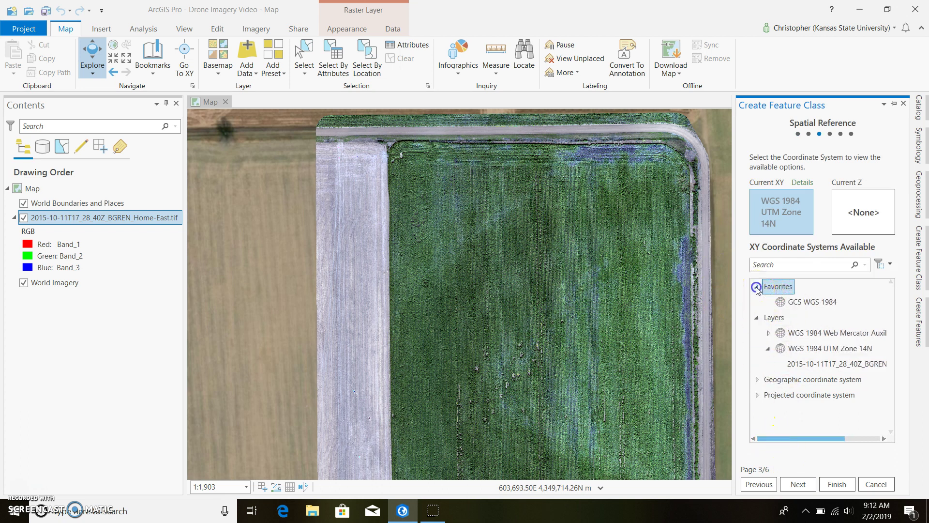
{"action": "left_click", "coordinate": [785, 302]}
{"action": "left_click", "coordinate": [828, 483]}
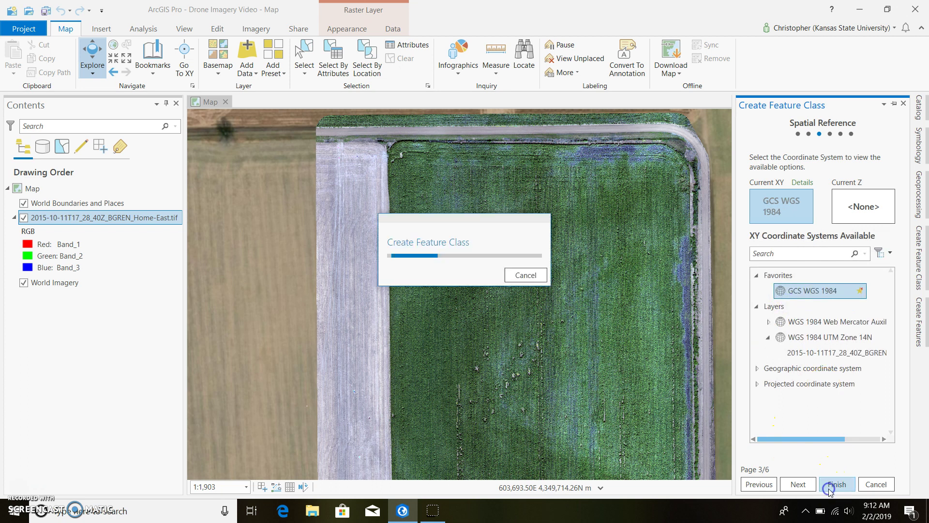
- Add the fieldboundary feature class to the current map
{"action": "left_click", "coordinate": [920, 116]}
{"action": "left_click", "coordinate": [807, 206]}
{"action": "left_click", "coordinate": [851, 220]}
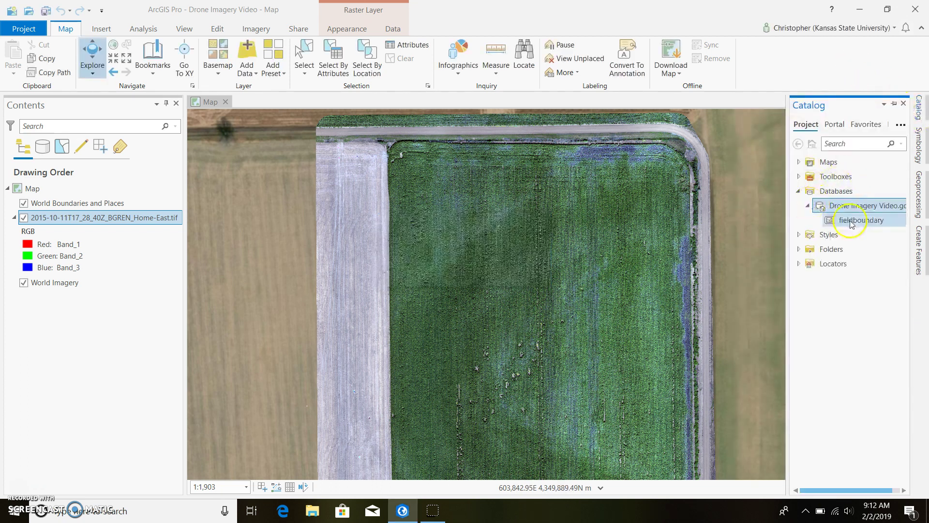
{"action": "right_click", "coordinate": [851, 221]}
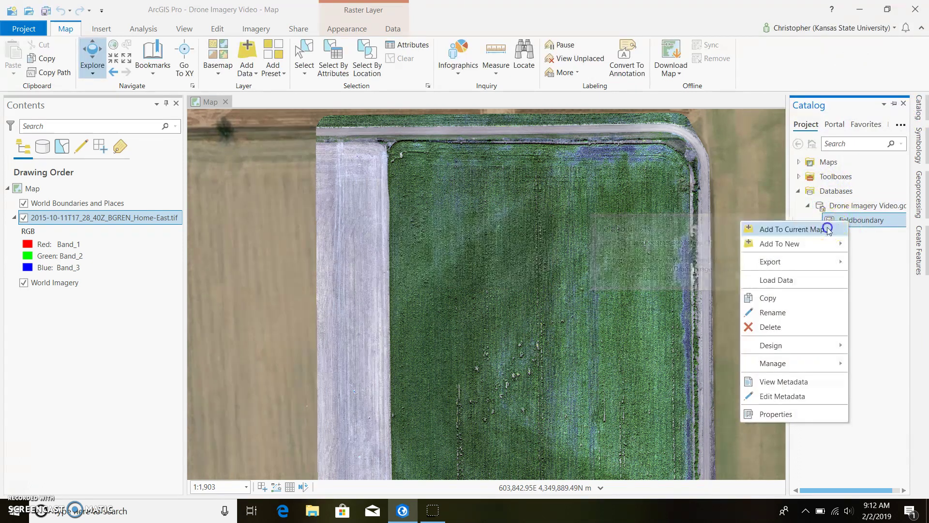
{"action": "left_click", "coordinate": [828, 230]}
- Give fieldboundary a black outline with no fill
{"action": "left_click", "coordinate": [30, 231]}
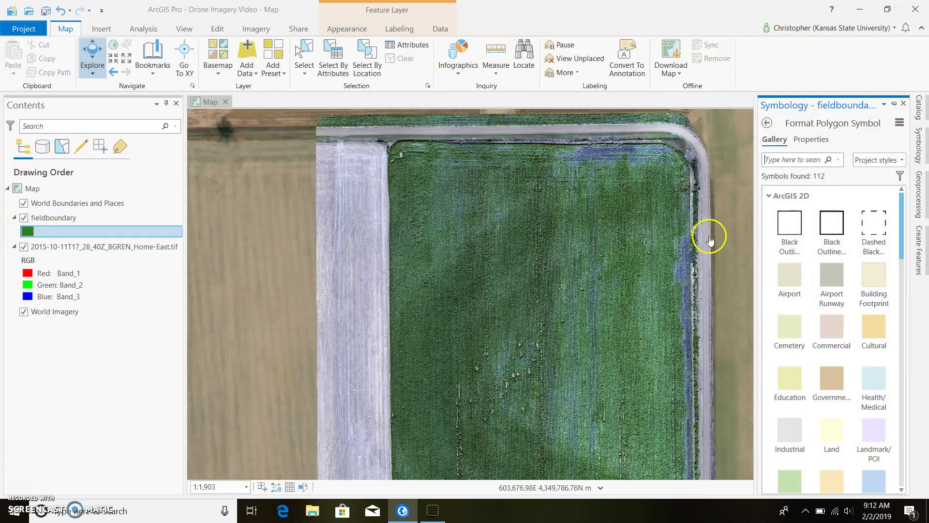
{"action": "left_click", "coordinate": [823, 232]}
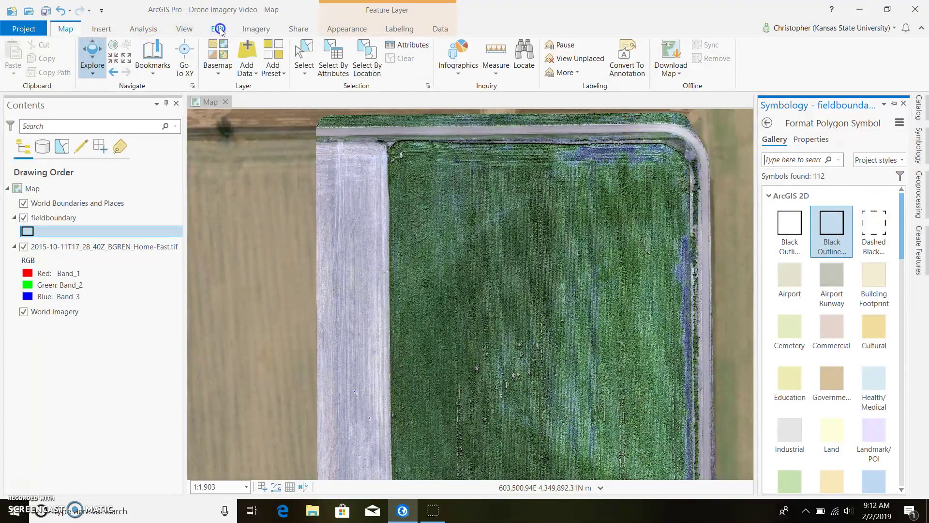
{"action": "left_click", "coordinate": [218, 29]}
{"action": "left_click", "coordinate": [273, 54]}
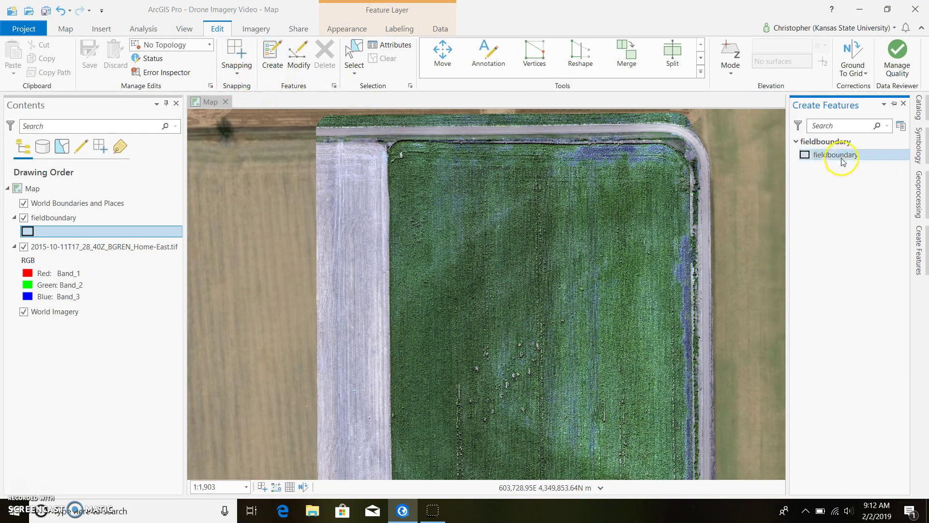
- Trace a fieldboundary polygon around the crop field's corners and finish the sketch
{"action": "left_click", "coordinate": [842, 162]}
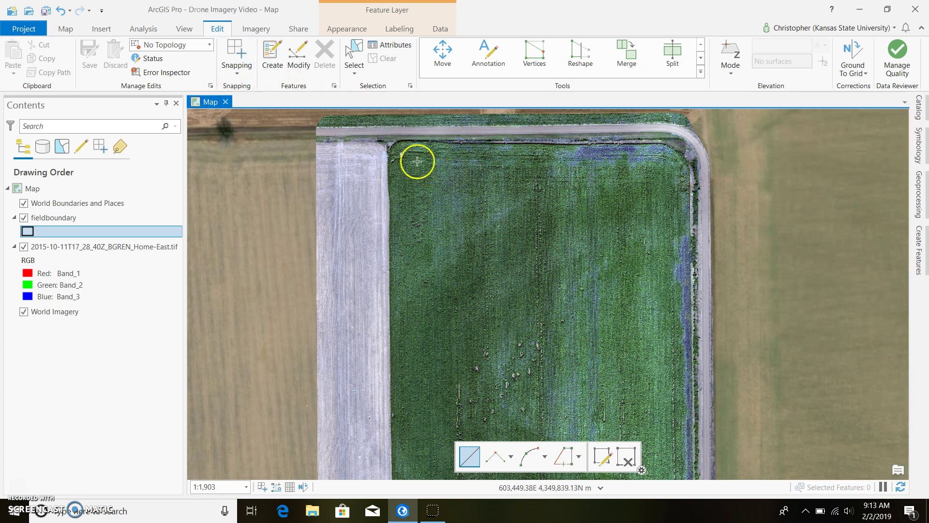
{"action": "left_click", "coordinate": [387, 141]}
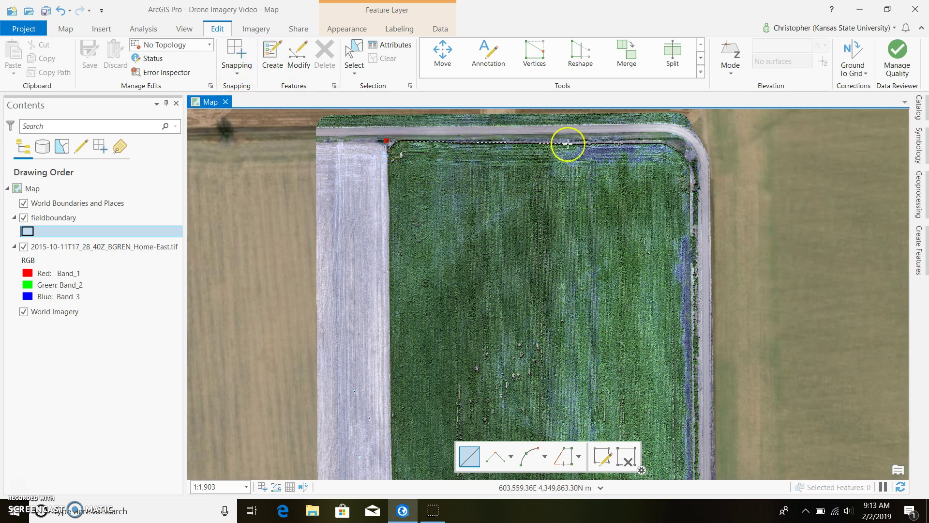
{"action": "left_click", "coordinate": [685, 140]}
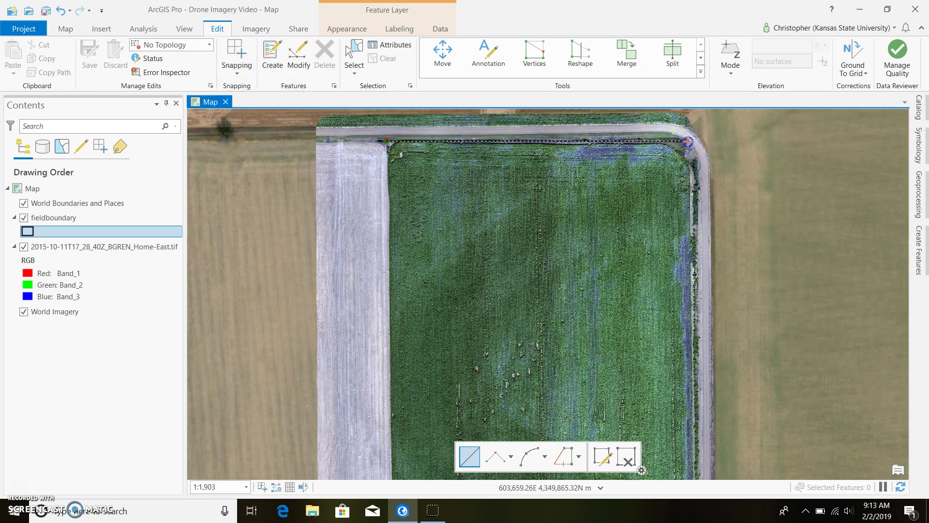
{"action": "left_click", "coordinate": [693, 359]}
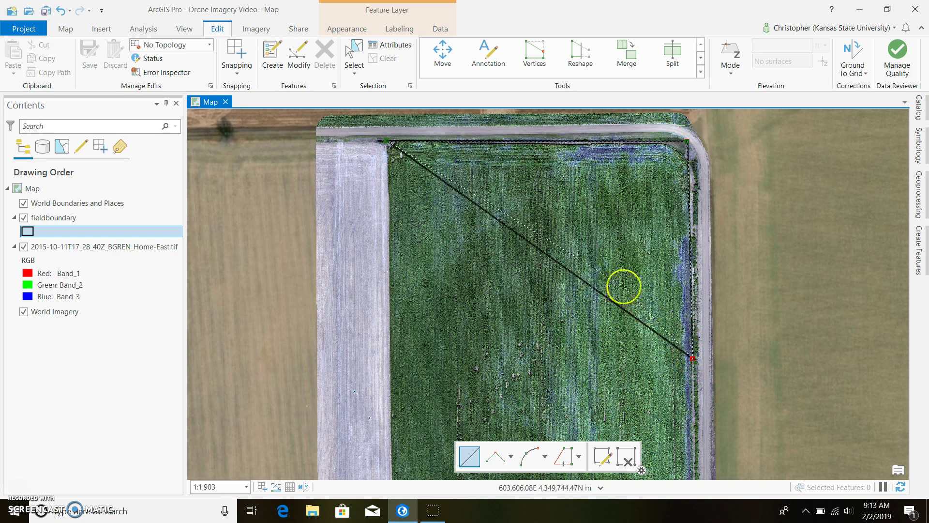
{"action": "scroll", "coordinate": [623, 285], "scroll_direction": "down", "scroll_amount": 4}
{"action": "scroll", "coordinate": [694, 349], "scroll_direction": "down", "scroll_amount": 3}
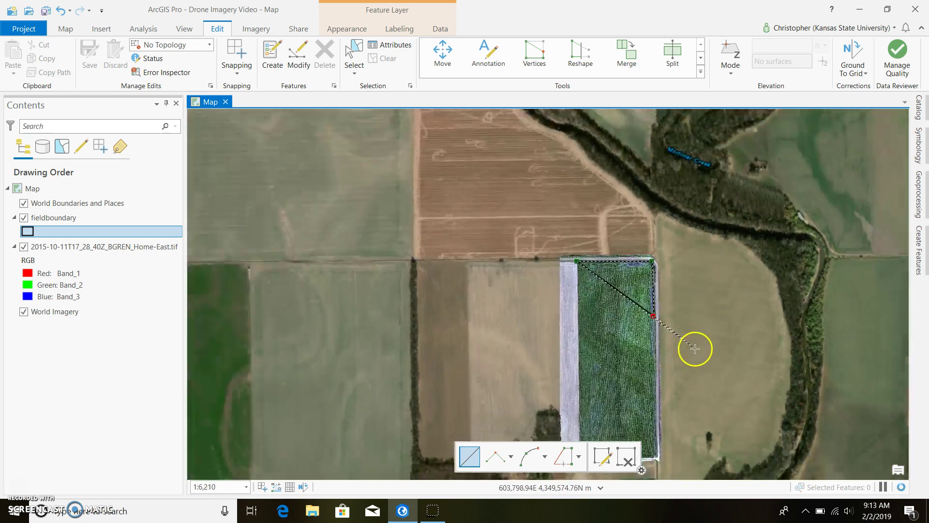
{"action": "scroll", "coordinate": [668, 440], "scroll_direction": "up", "scroll_amount": 4}
{"action": "scroll", "coordinate": [670, 439], "scroll_direction": "up", "scroll_amount": 5}
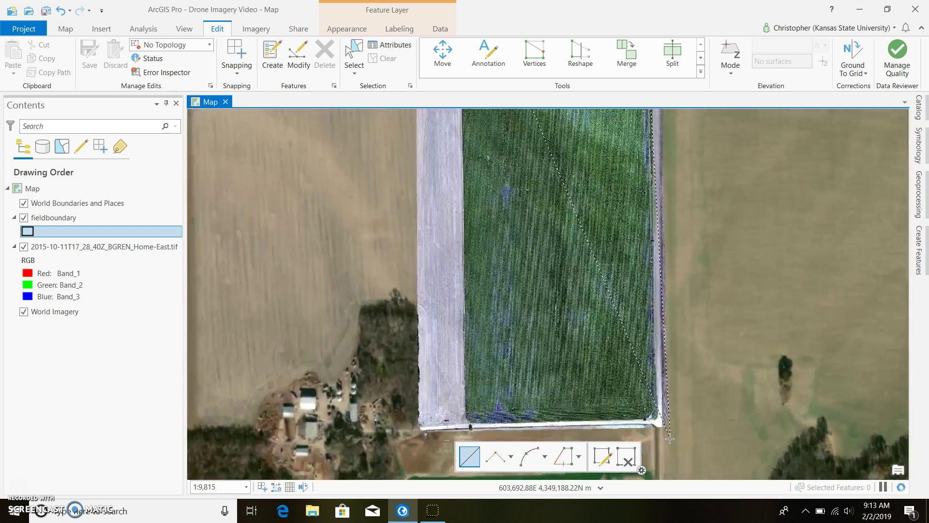
{"action": "left_click", "coordinate": [651, 408]}
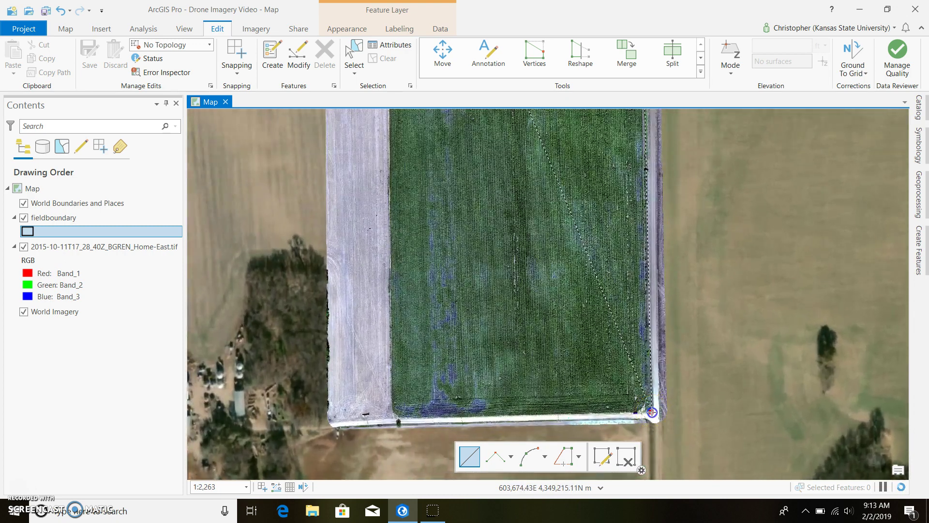
{"action": "double_click", "coordinate": [395, 421]}
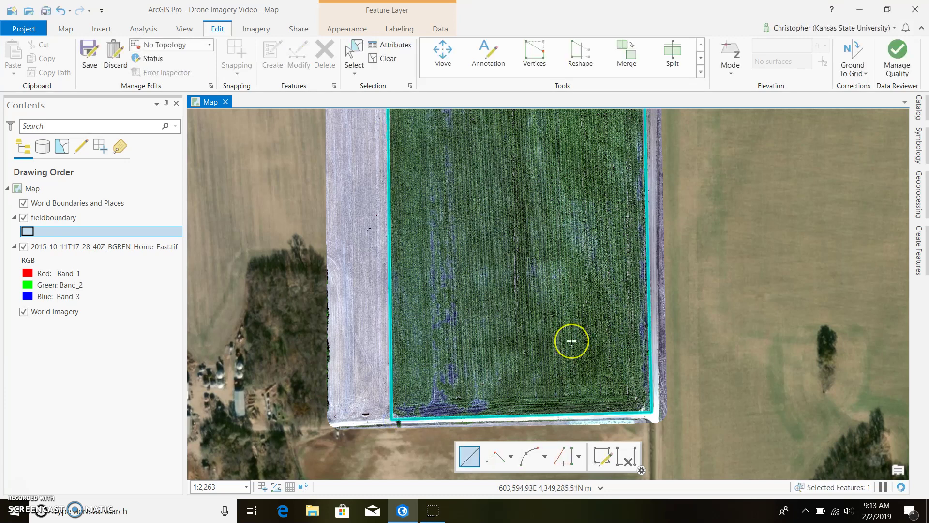
- Save the new field boundary edits
{"action": "scroll", "coordinate": [570, 337], "scroll_direction": "down", "scroll_amount": 3}
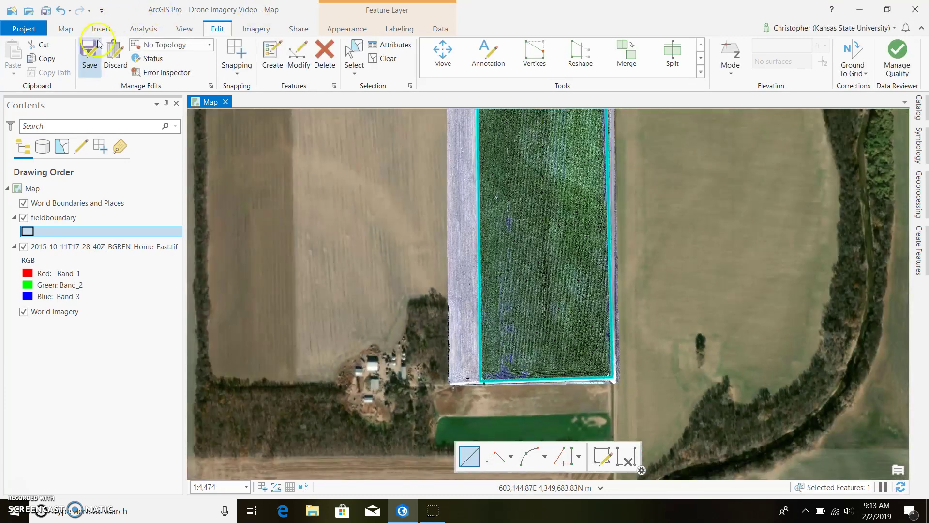
{"action": "left_click", "coordinate": [90, 52]}
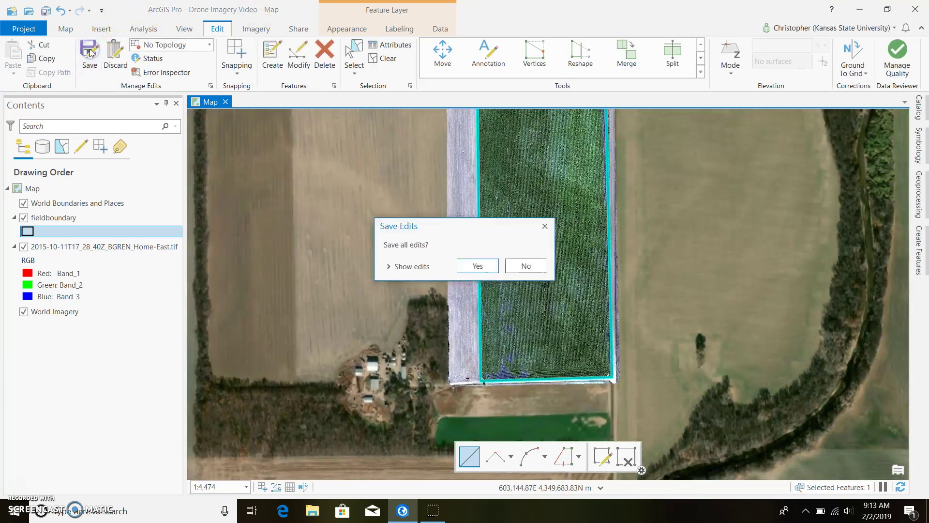
{"action": "left_click", "coordinate": [481, 260]}
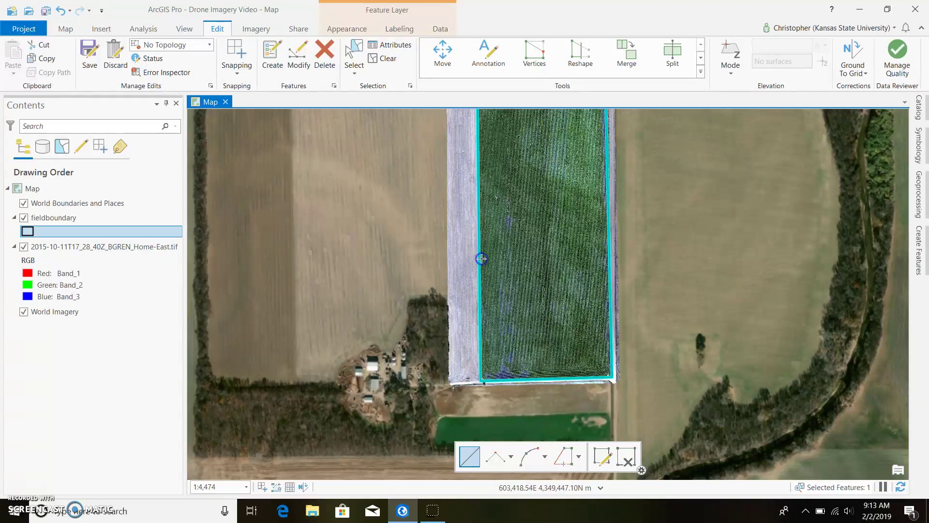
- Clear the selection, look over the outlined field, and select the Home-East raster layer
{"action": "left_click", "coordinate": [391, 59]}
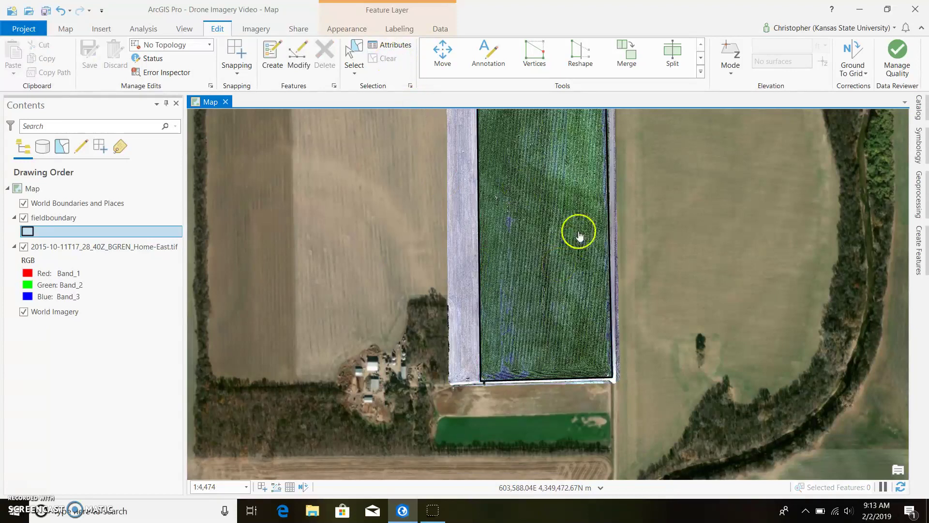
{"action": "left_click_drag", "start_coordinate": [500, 380], "coordinate": [454, 494]}
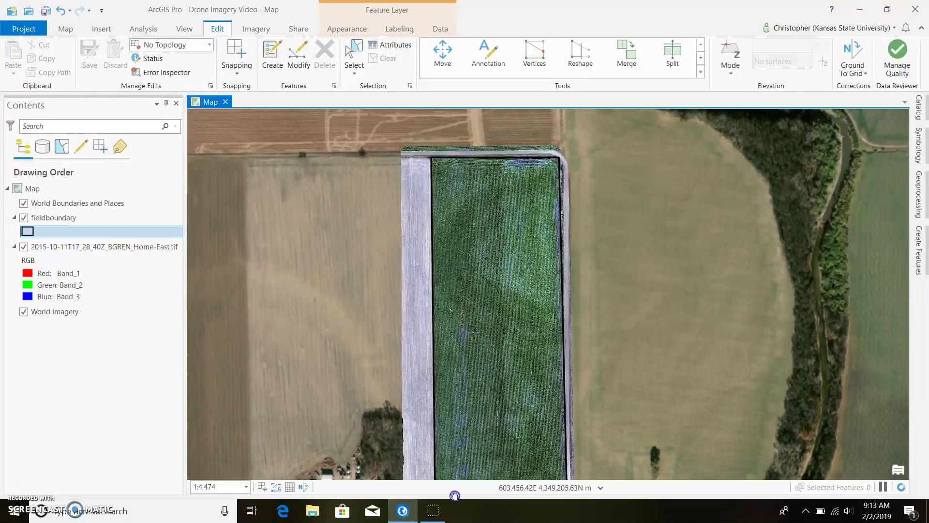
{"action": "scroll", "coordinate": [512, 280], "scroll_direction": "up", "scroll_amount": 2}
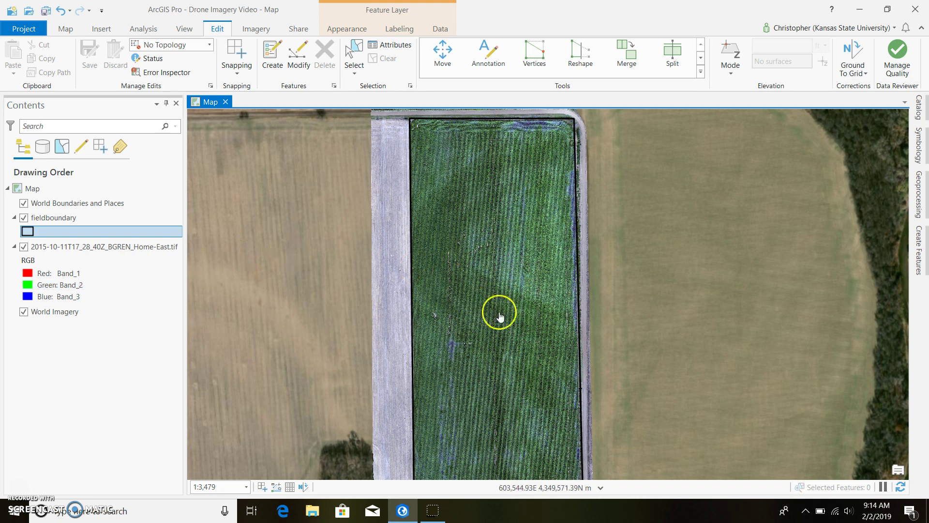
{"action": "scroll", "coordinate": [497, 311], "scroll_direction": "up", "scroll_amount": 2}
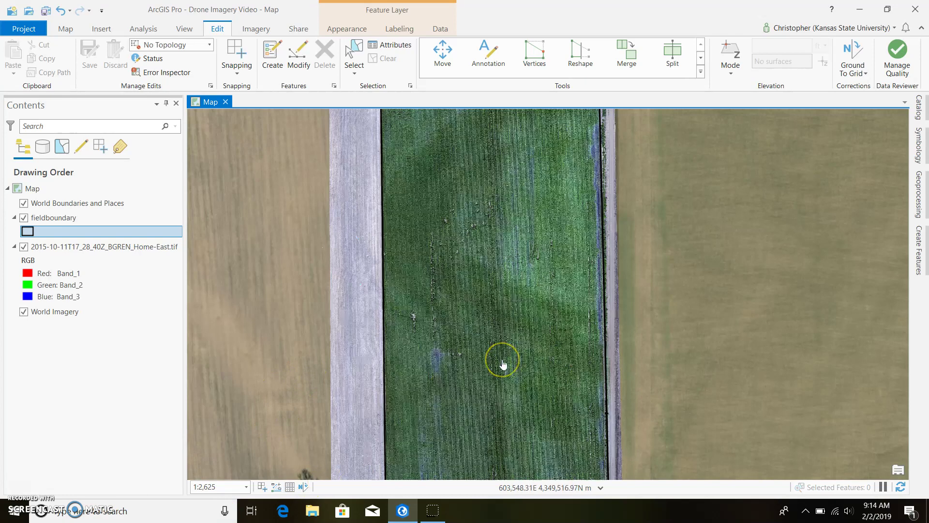
{"action": "scroll", "coordinate": [500, 365], "scroll_direction": "down", "scroll_amount": 2}
{"action": "scroll", "coordinate": [518, 215], "scroll_direction": "up", "scroll_amount": 1}
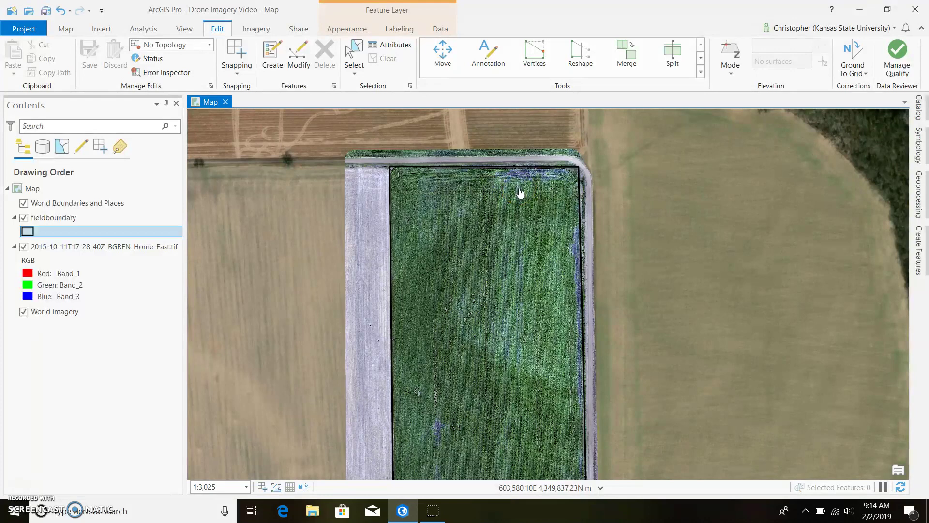
{"action": "scroll", "coordinate": [528, 240], "scroll_direction": "up", "scroll_amount": 2}
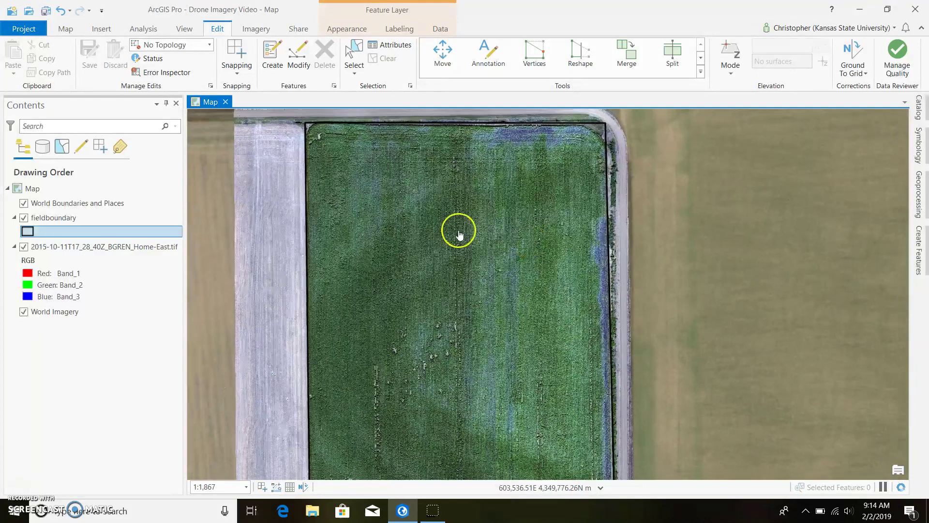
{"action": "scroll", "coordinate": [472, 156], "scroll_direction": "up", "scroll_amount": 2}
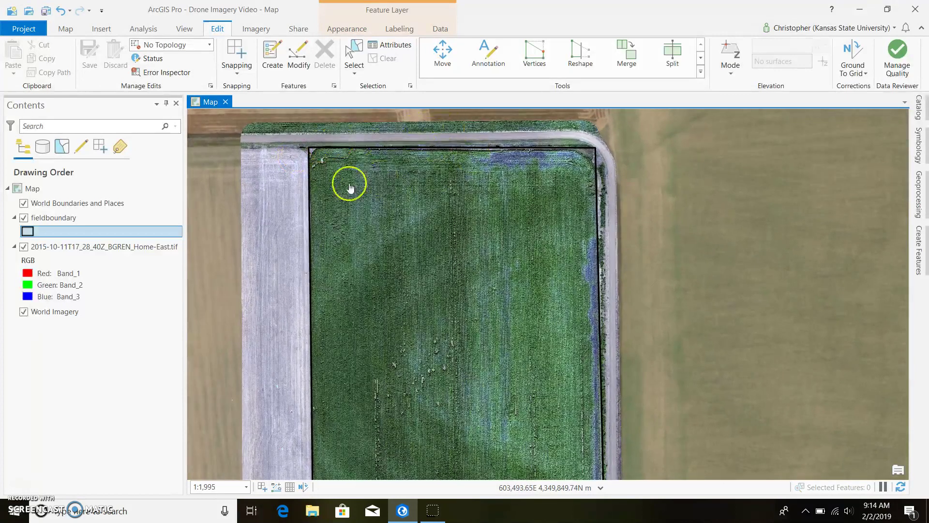
{"action": "left_click", "coordinate": [121, 248]}
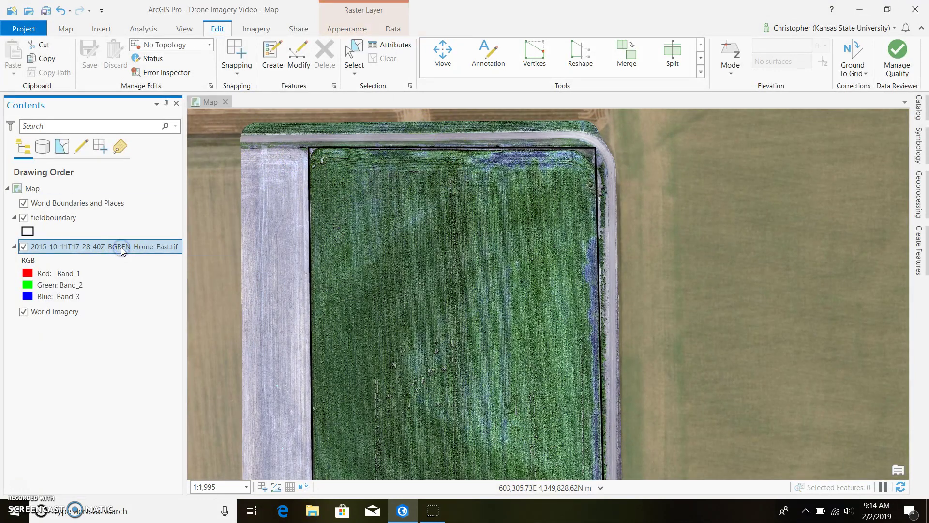
- Browse the Imagery tab's Process list and Indices gallery without running anything
{"action": "left_click", "coordinate": [257, 30]}
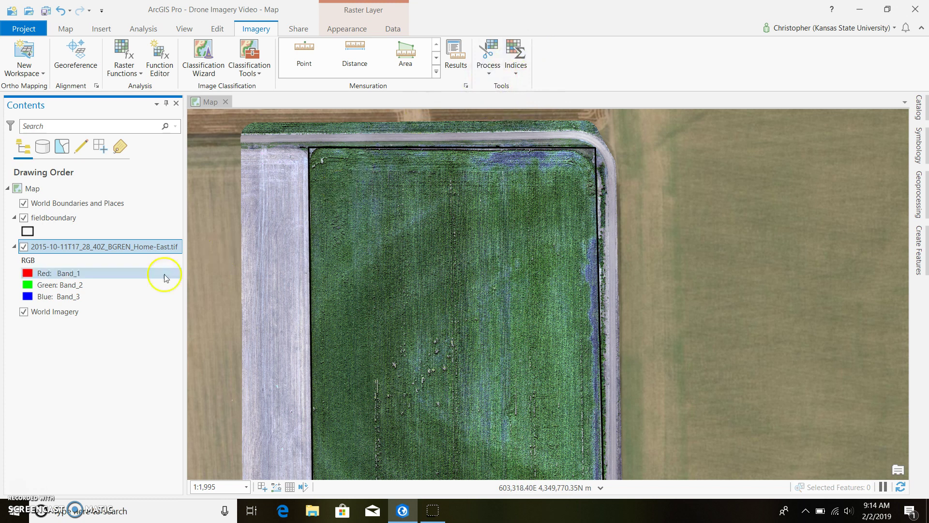
{"action": "left_click", "coordinate": [489, 65]}
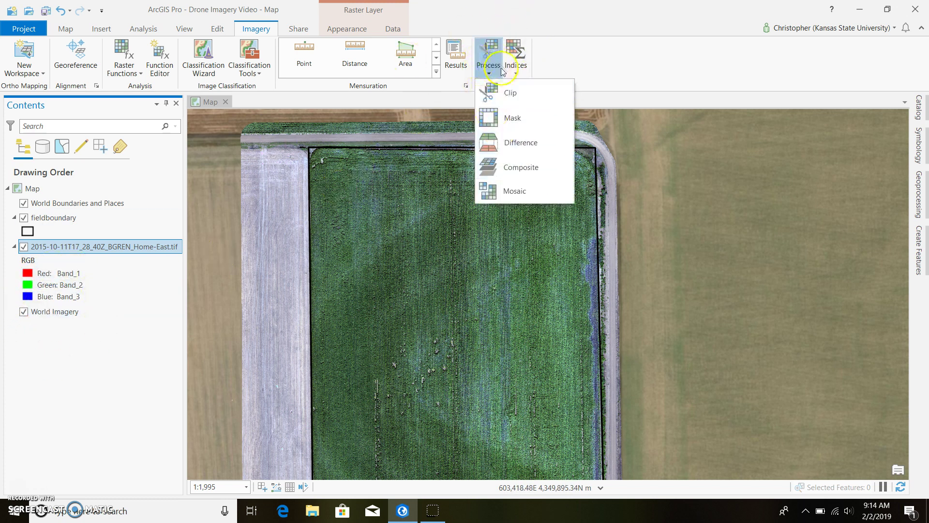
{"action": "left_click", "coordinate": [503, 70]}
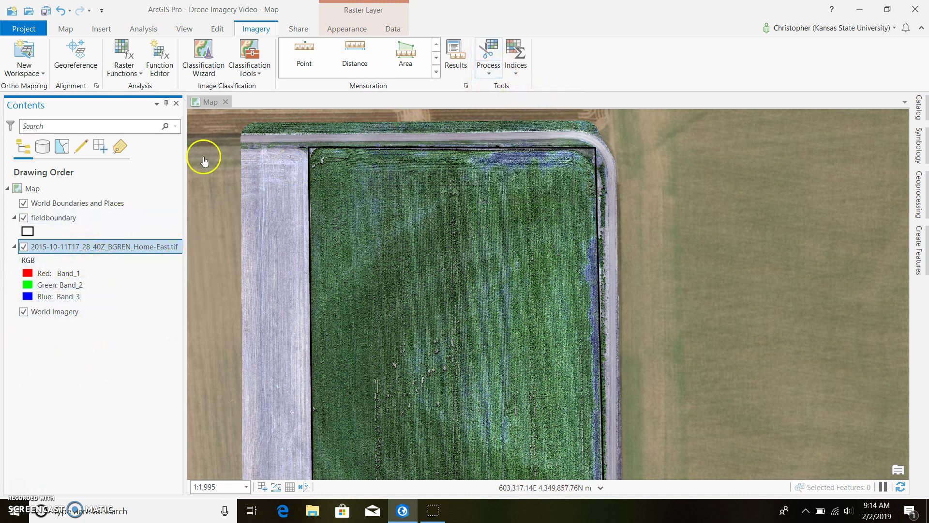
{"action": "left_click", "coordinate": [516, 75]}
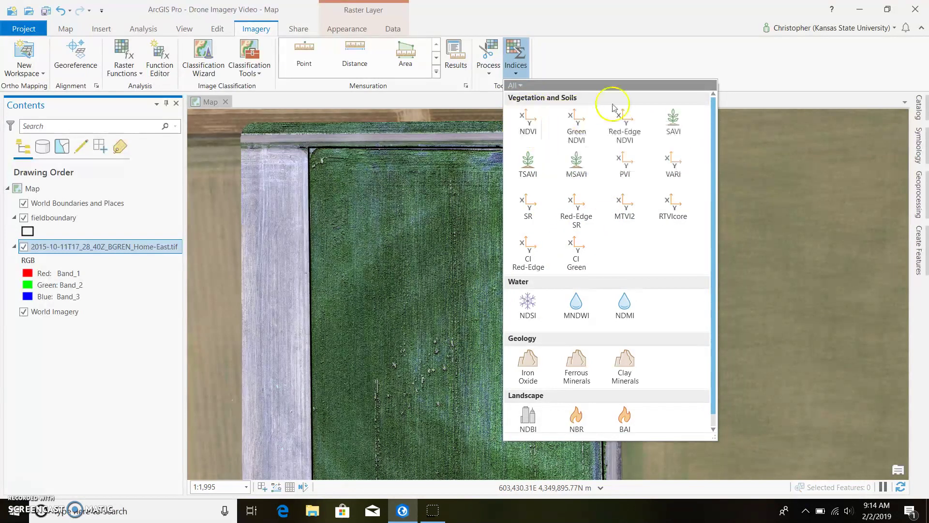
{"action": "left_click", "coordinate": [582, 64]}
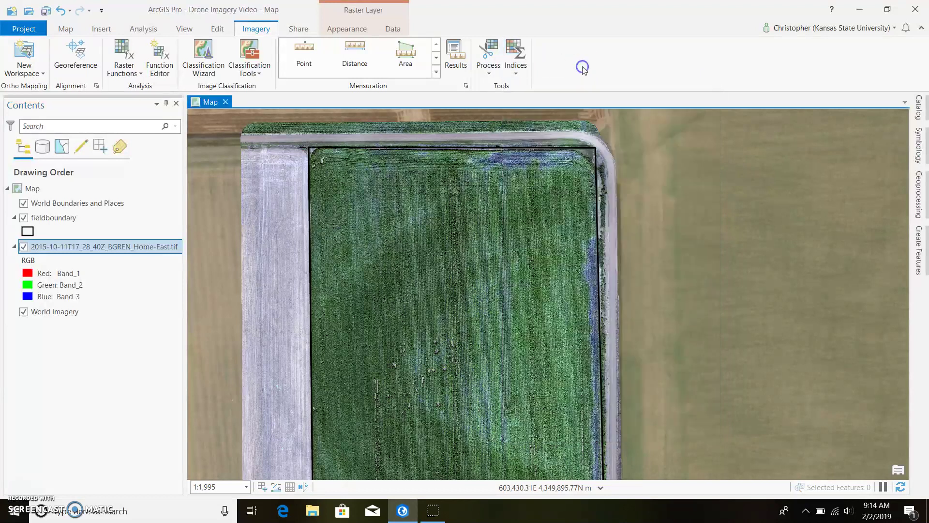
- Open the Home-East raster's symbology, keeping RGB with Band_1 on the red channel
{"action": "right_click", "coordinate": [128, 246]}
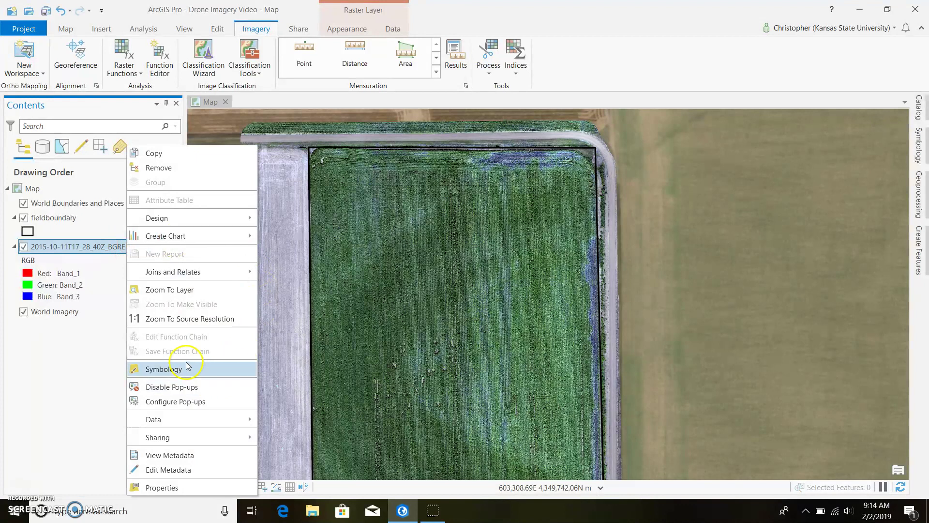
{"action": "left_click", "coordinate": [163, 368]}
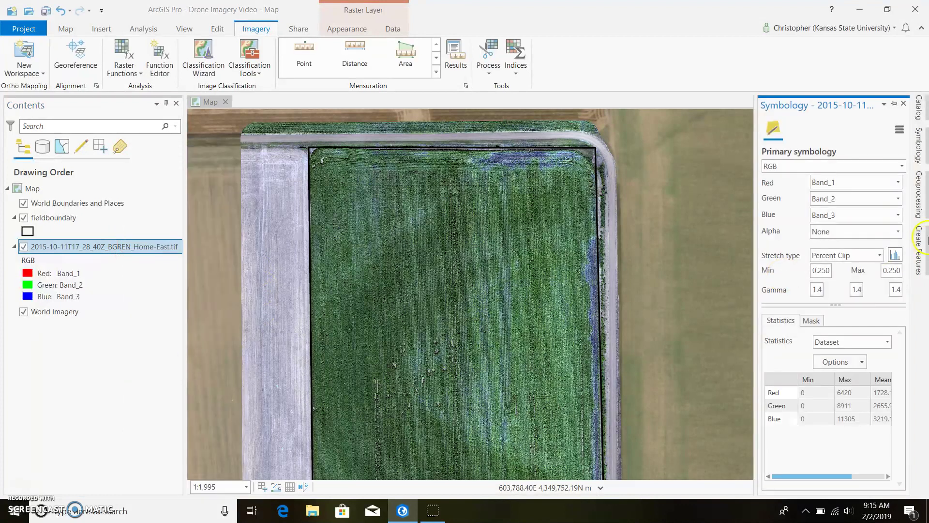
{"action": "left_click", "coordinate": [904, 166]}
{"action": "left_click", "coordinate": [904, 188]}
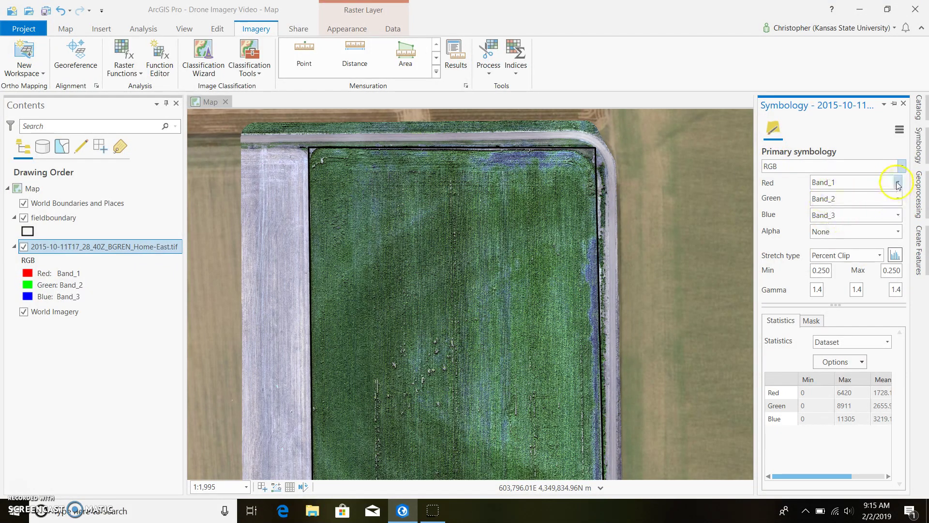
{"action": "left_click", "coordinate": [899, 182]}
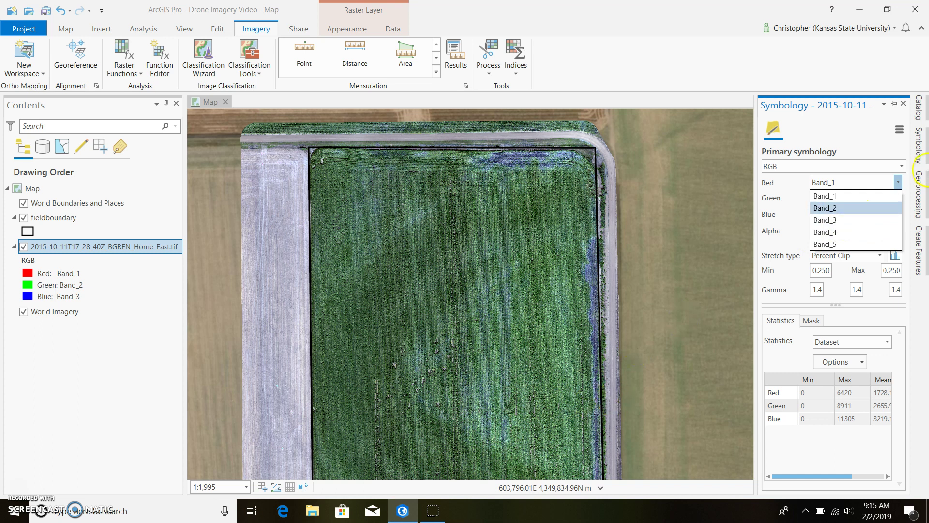
{"action": "left_click", "coordinate": [898, 183]}
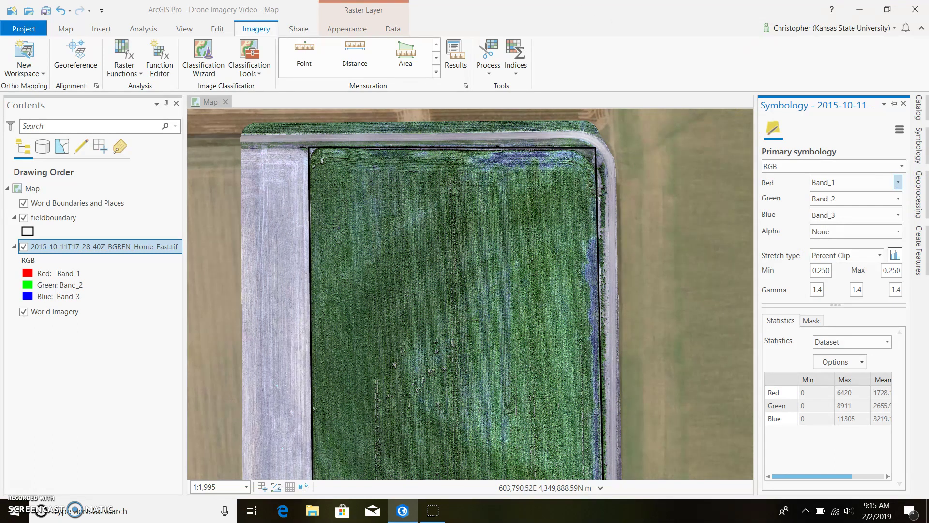
- Compute NDVI using Band_5 as near infrared and Band_3 as red
{"action": "left_click", "coordinate": [521, 73]}
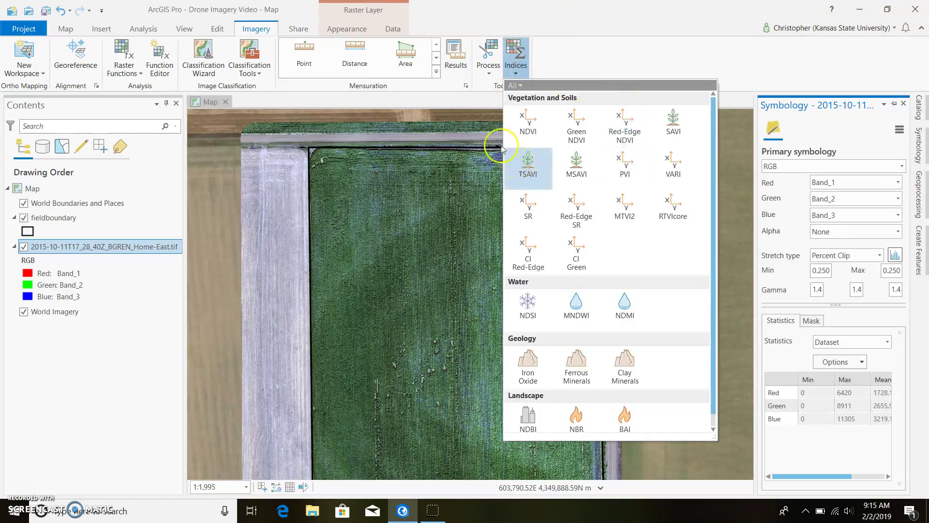
{"action": "left_click", "coordinate": [525, 126]}
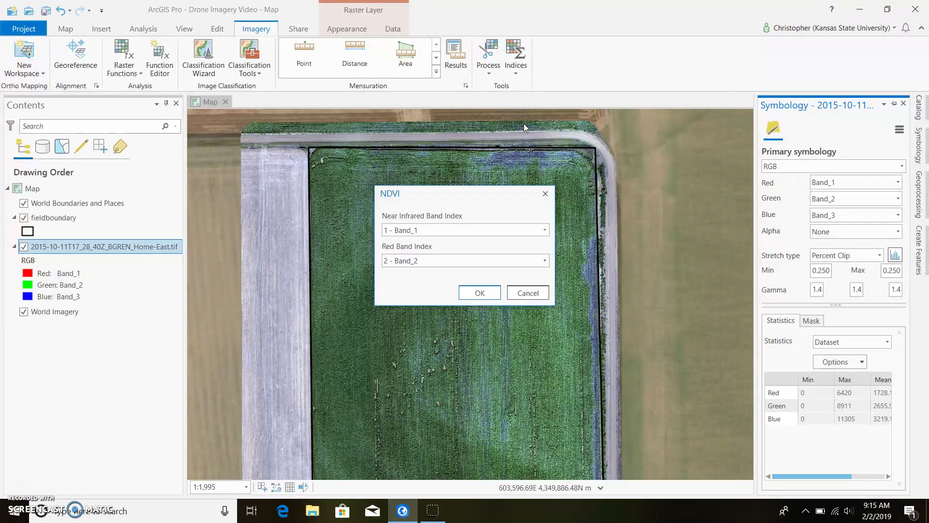
{"action": "left_click", "coordinate": [546, 229]}
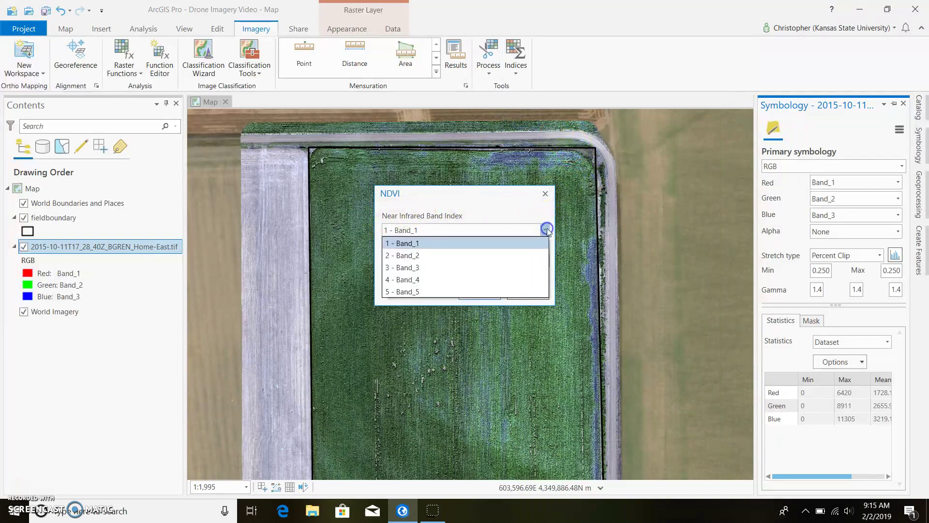
{"action": "left_click", "coordinate": [495, 289]}
{"action": "left_click", "coordinate": [544, 260]}
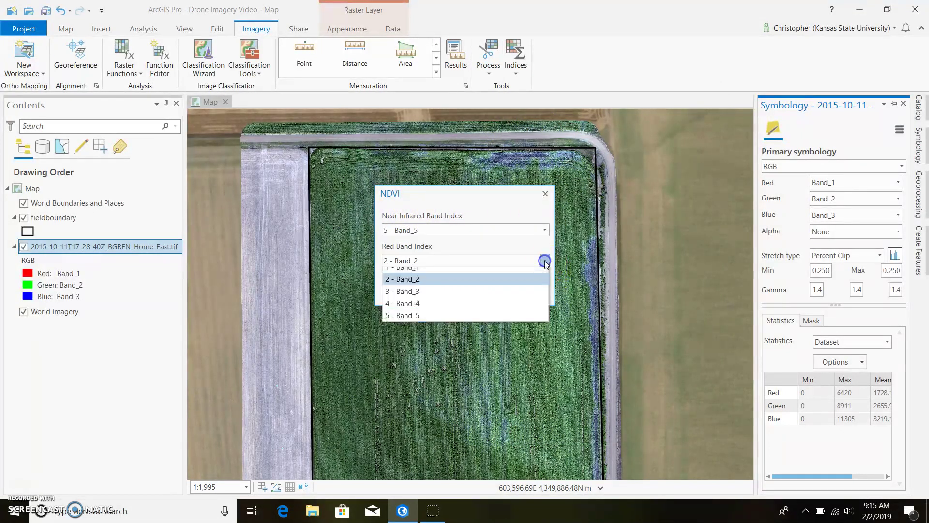
{"action": "left_click", "coordinate": [509, 298]}
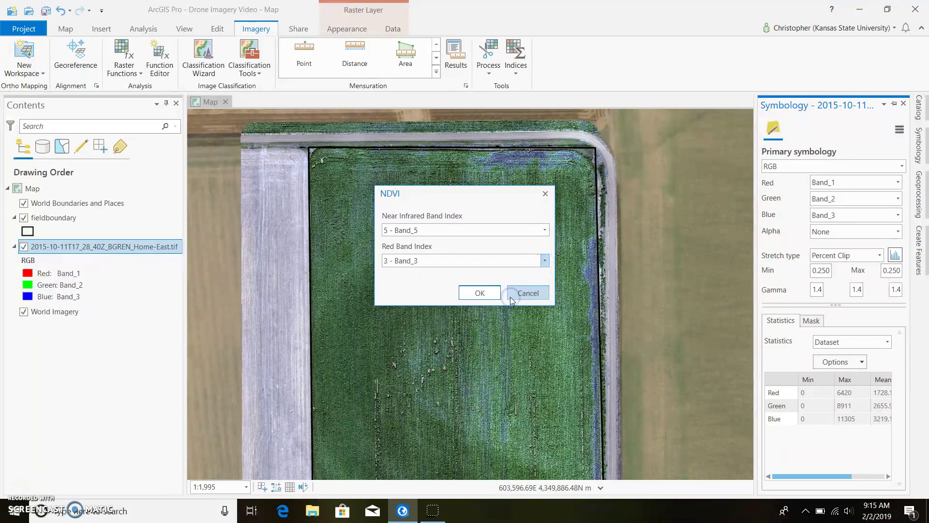
{"action": "left_click", "coordinate": [479, 293]}
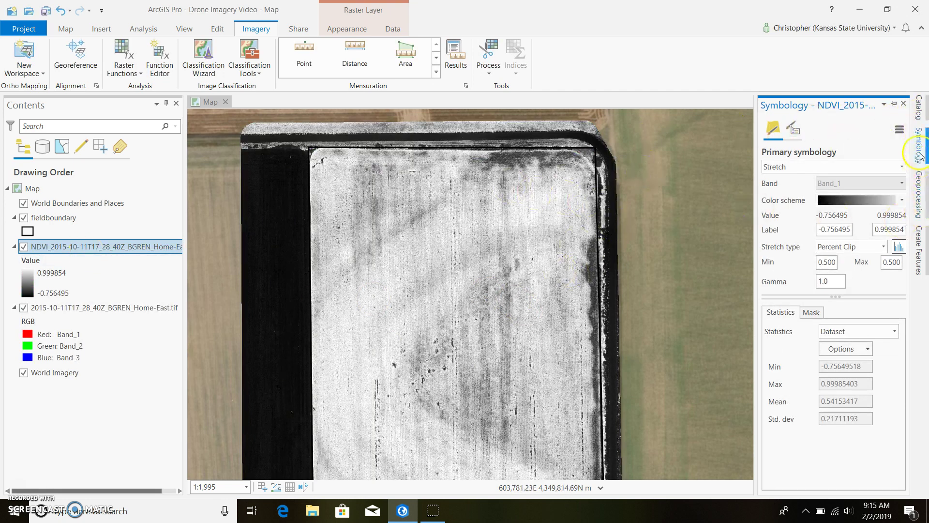
- Search geoprocessing for 'clip' and open Clip Raster from Data Management Tools
{"action": "left_click", "coordinate": [918, 194]}
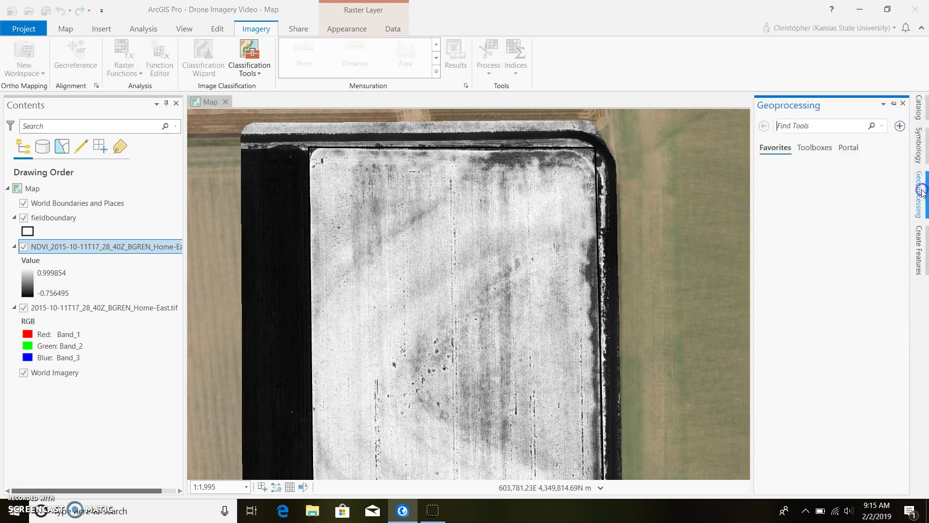
{"action": "left_click", "coordinate": [816, 125]}
{"action": "type", "text": "cl"}
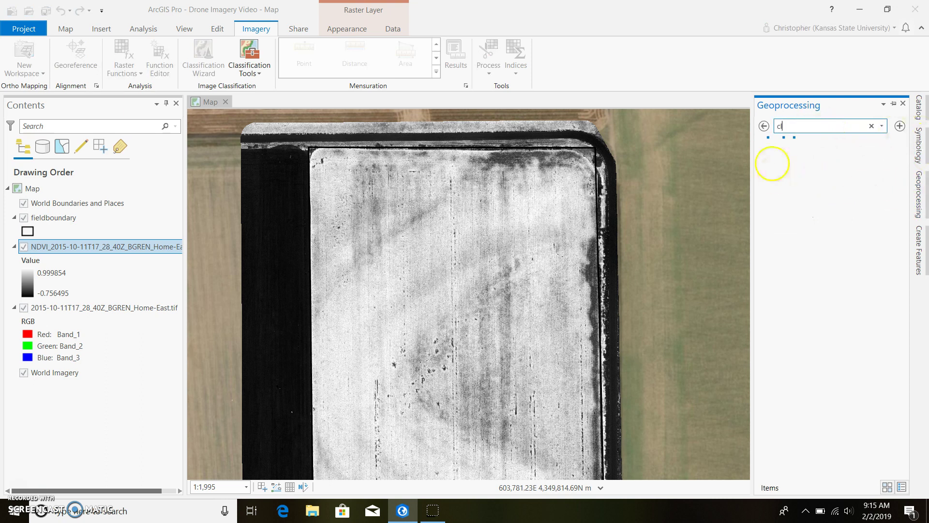
{"action": "type", "text": "ip"}
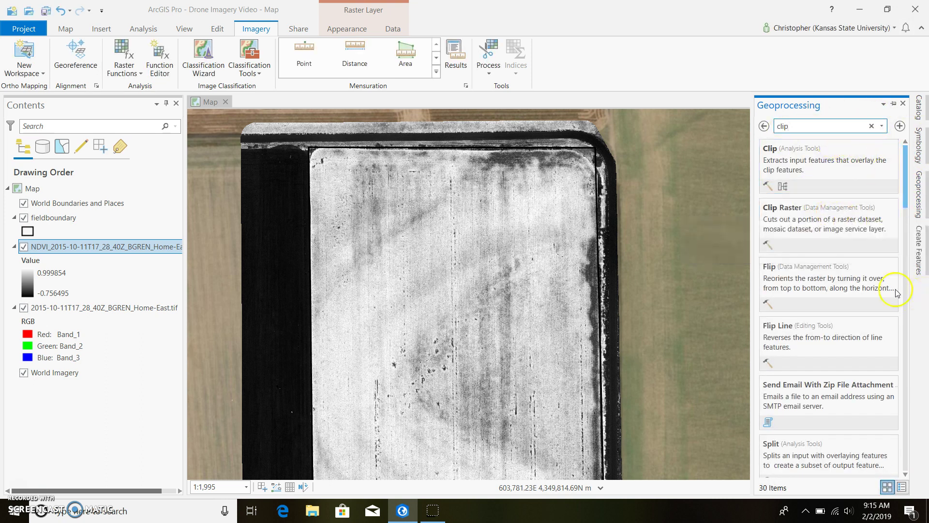
{"action": "left_click", "coordinate": [836, 209]}
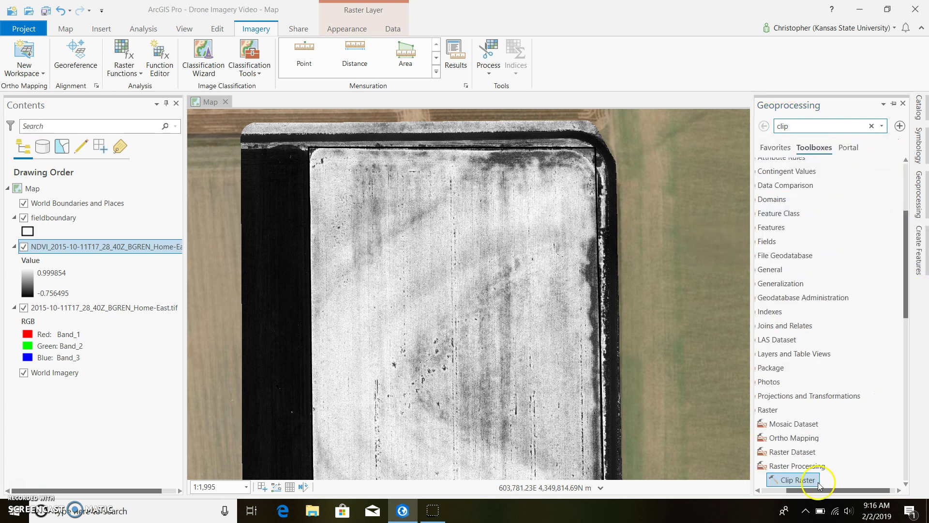
{"action": "left_click", "coordinate": [801, 480]}
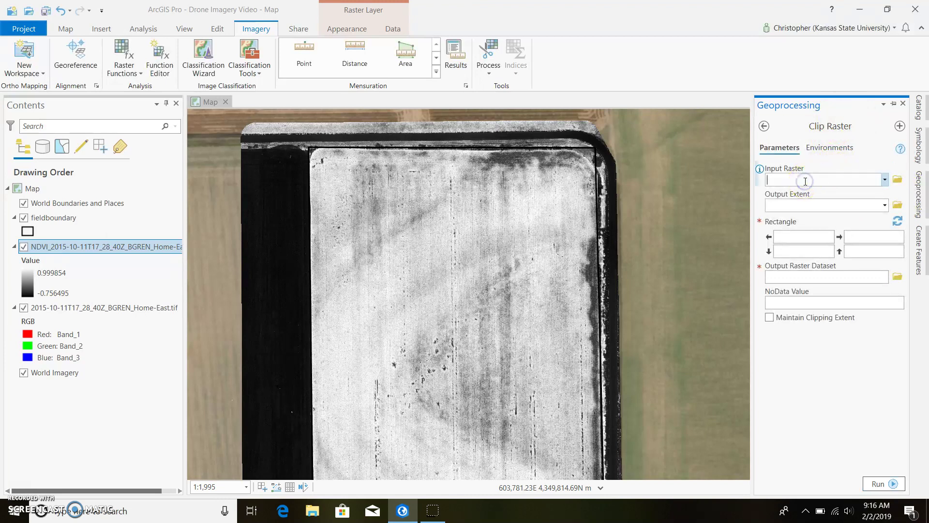
- Clip the NDVI raster to the fieldboundary shape, using its clipping geometry, and run
{"action": "left_click", "coordinate": [885, 179]}
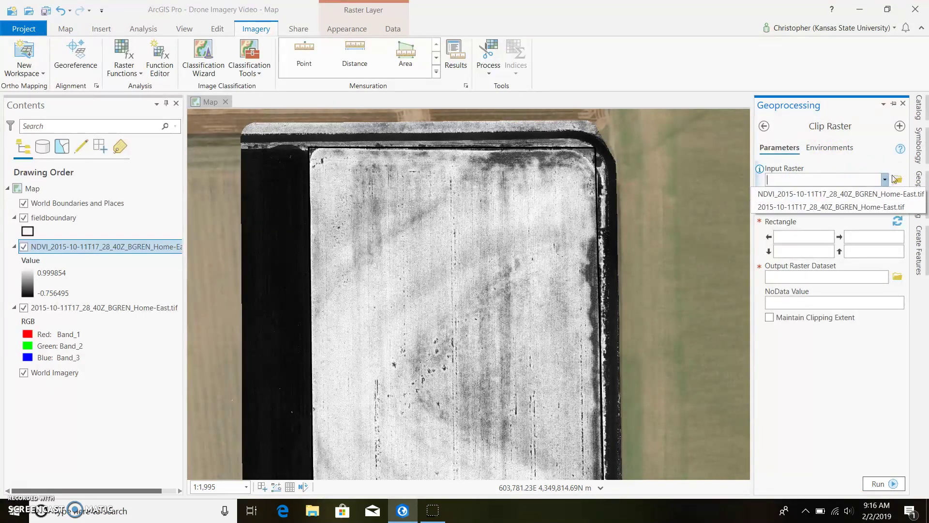
{"action": "left_click", "coordinate": [885, 194]}
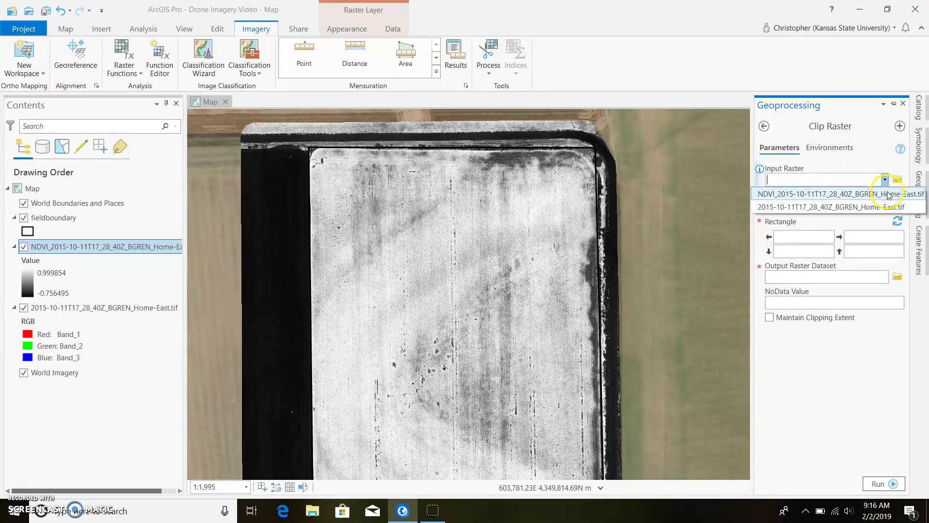
{"action": "left_click", "coordinate": [869, 196]}
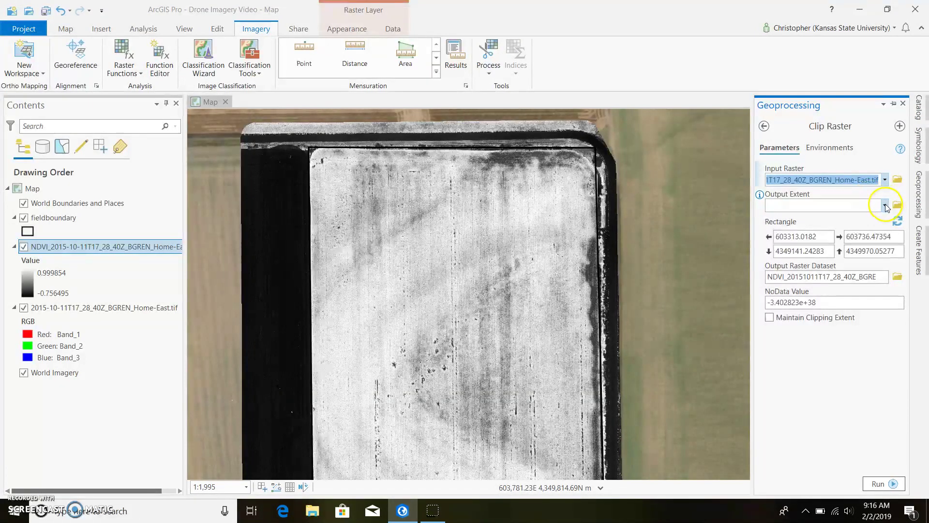
{"action": "left_click", "coordinate": [885, 206]}
{"action": "left_click", "coordinate": [867, 216]}
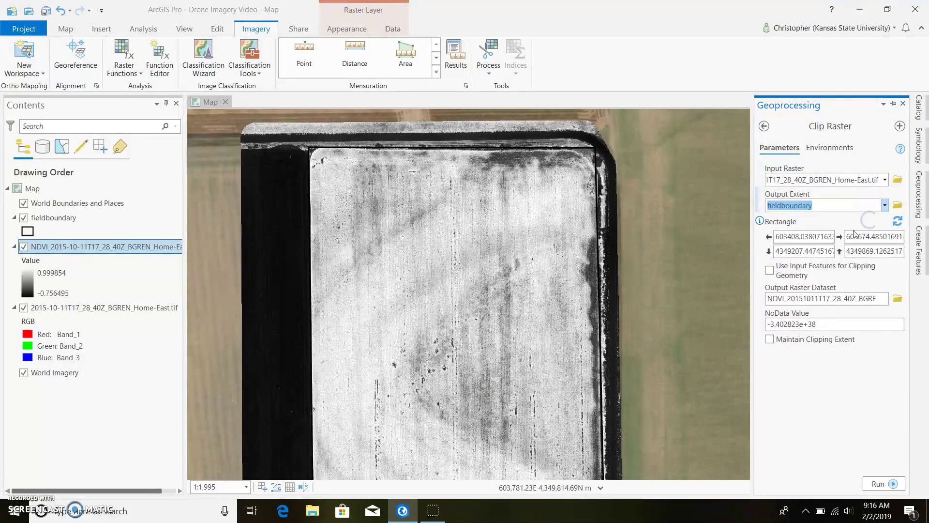
{"action": "left_click", "coordinate": [770, 270]}
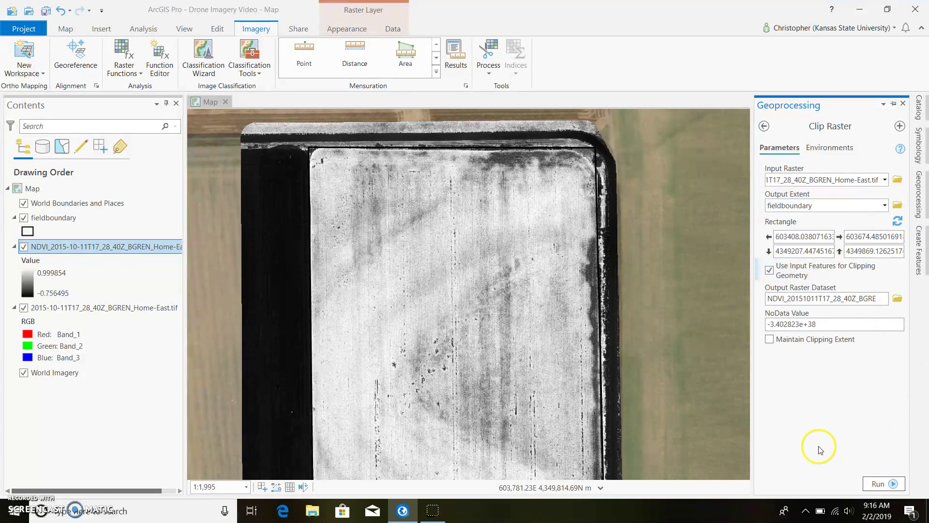
{"action": "left_click", "coordinate": [883, 484]}
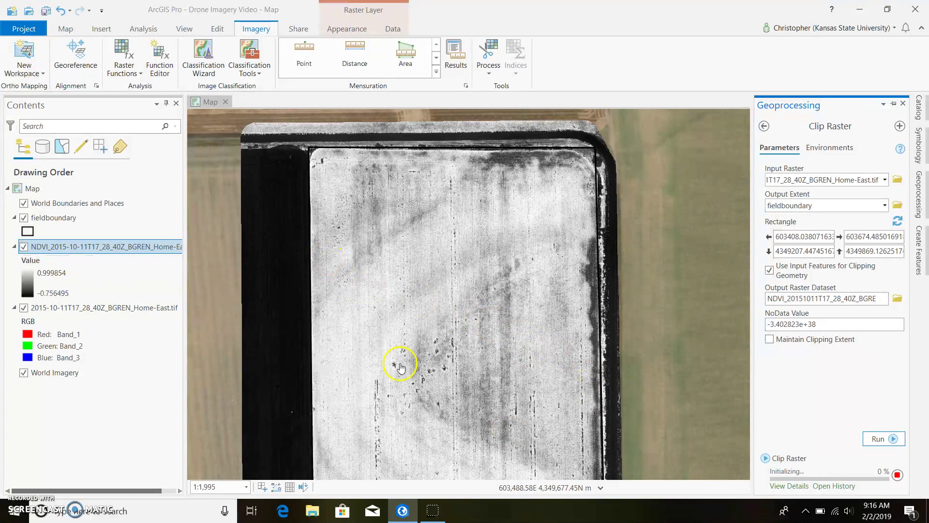
- Turn off the unclipped NDVI layer and the original BGREN_Home-East.tif RGB layer in Contents
{"action": "scroll", "coordinate": [574, 331], "scroll_direction": "down", "scroll_amount": 2}
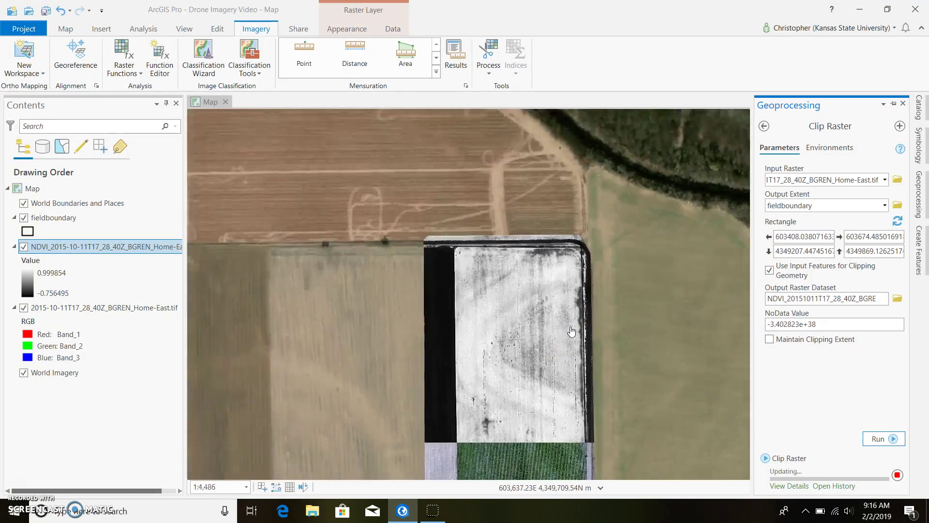
{"action": "scroll", "coordinate": [567, 417], "scroll_direction": "down", "scroll_amount": 1}
{"action": "scroll", "coordinate": [601, 208], "scroll_direction": "down", "scroll_amount": 1}
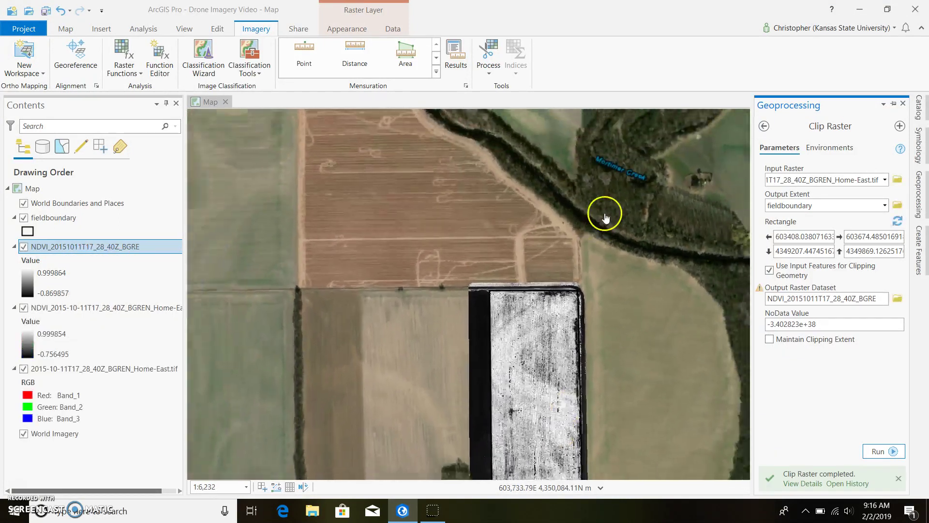
{"action": "scroll", "coordinate": [576, 345], "scroll_direction": "up", "scroll_amount": 1}
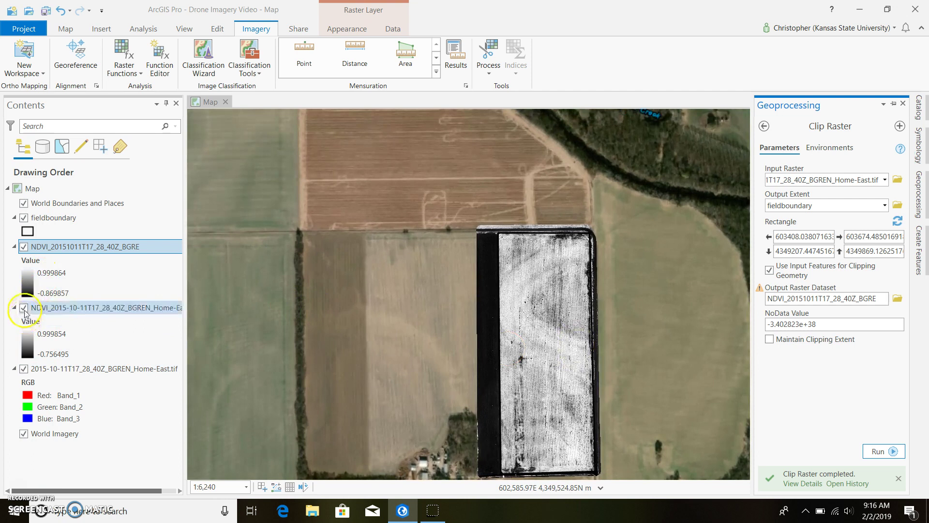
{"action": "scroll", "coordinate": [535, 446], "scroll_direction": "up", "scroll_amount": 1}
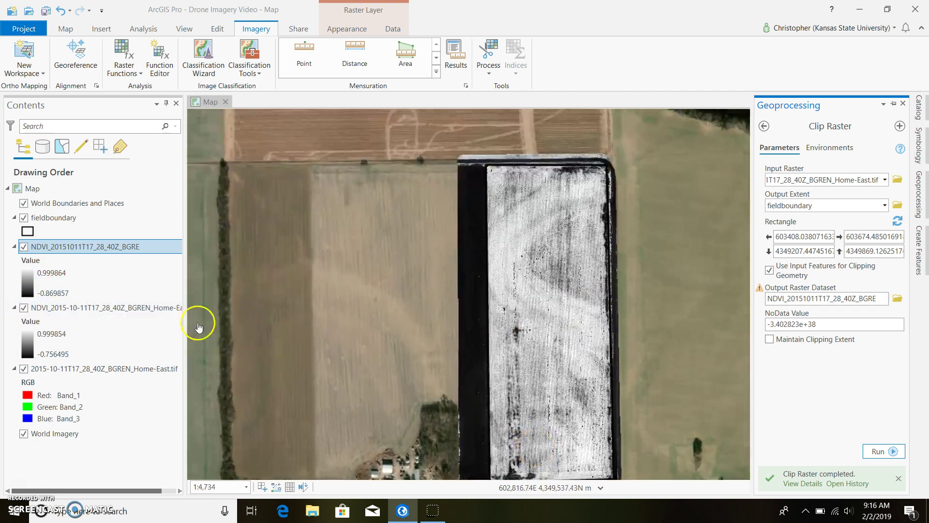
{"action": "left_click", "coordinate": [23, 308]}
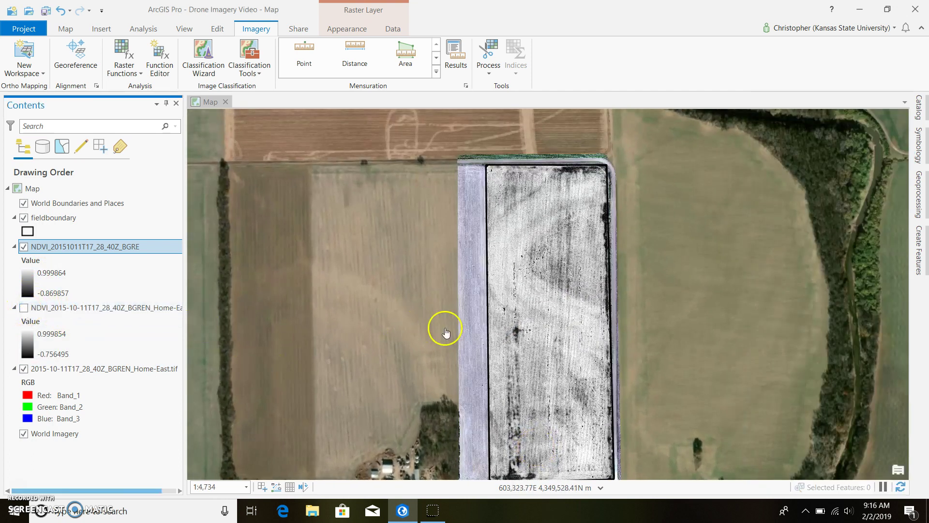
{"action": "left_click", "coordinate": [23, 369]}
- Turn the drone RGB .tif layer back on in Contents
{"action": "scroll", "coordinate": [626, 325], "scroll_direction": "down", "scroll_amount": 2}
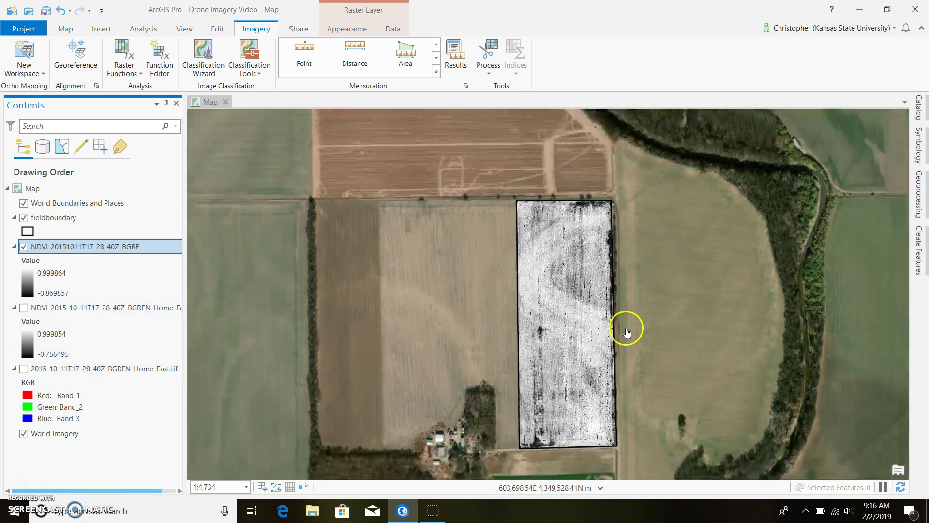
{"action": "scroll", "coordinate": [619, 402], "scroll_direction": "up", "scroll_amount": 1}
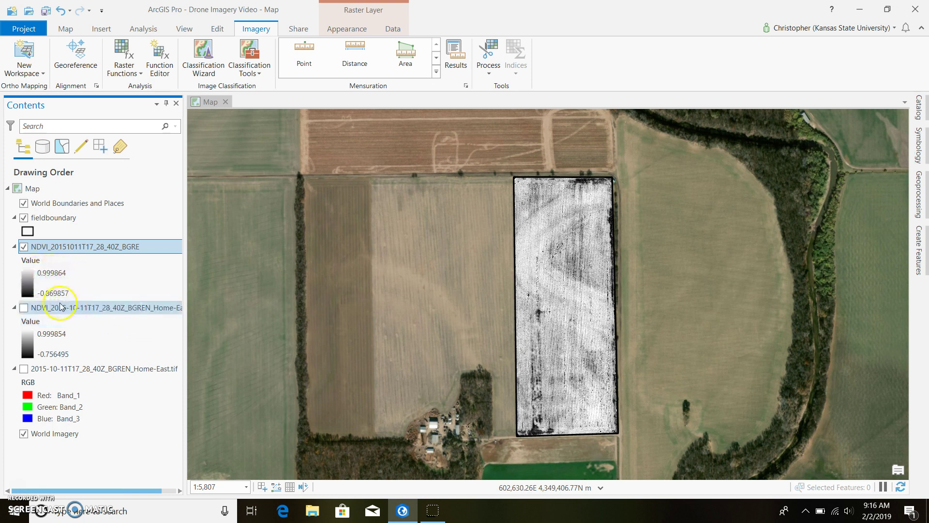
{"action": "scroll", "coordinate": [559, 252], "scroll_direction": "up", "scroll_amount": 1}
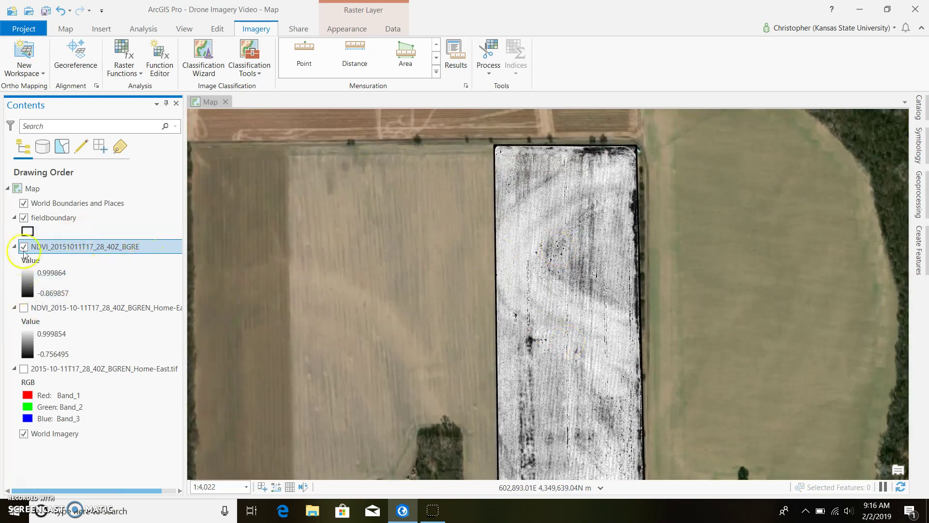
{"action": "left_click", "coordinate": [24, 369]}
- Toggle the clipped NDVI layer off and back on to compare it with the RGB image
{"action": "scroll", "coordinate": [570, 272], "scroll_direction": "up", "scroll_amount": 3}
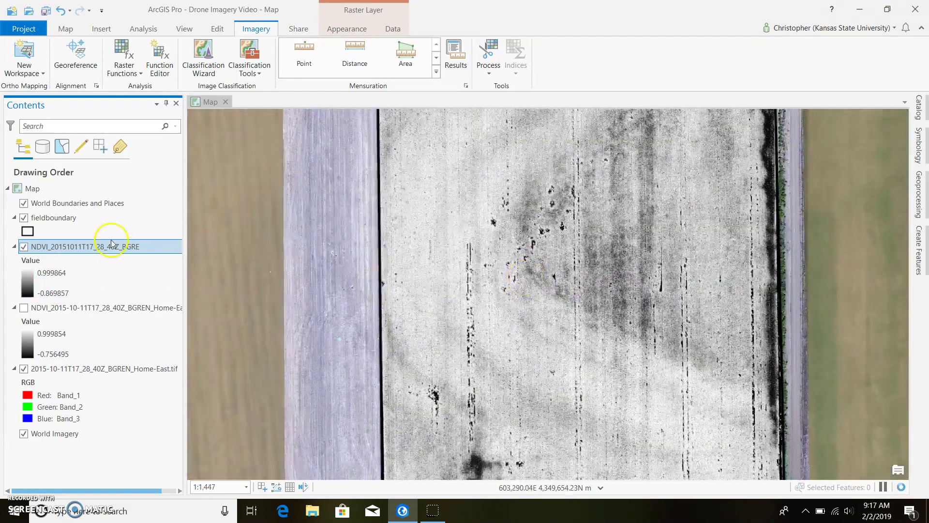
{"action": "left_click", "coordinate": [24, 246]}
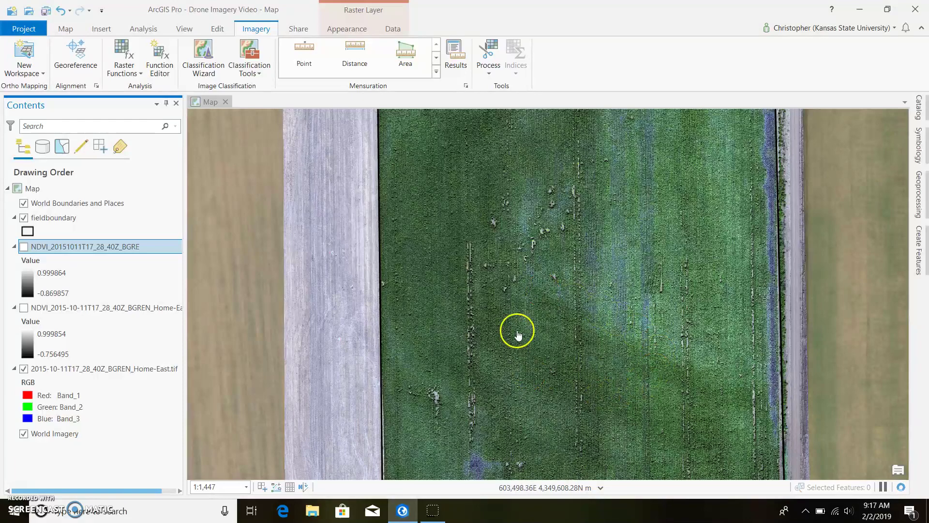
{"action": "scroll", "coordinate": [516, 328], "scroll_direction": "up", "scroll_amount": 2}
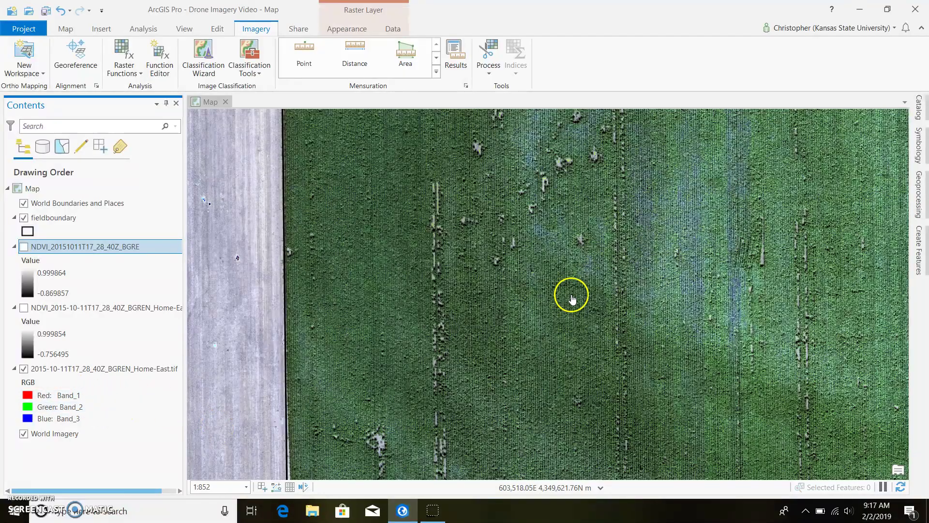
{"action": "scroll", "coordinate": [572, 294], "scroll_direction": "down", "scroll_amount": 1}
{"action": "scroll", "coordinate": [534, 372], "scroll_direction": "up", "scroll_amount": 1}
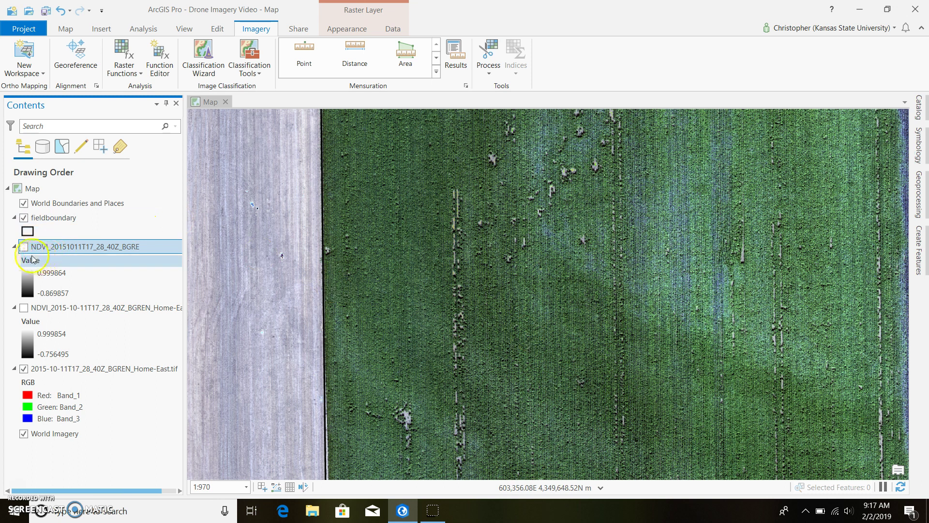
{"action": "left_click", "coordinate": [23, 247]}
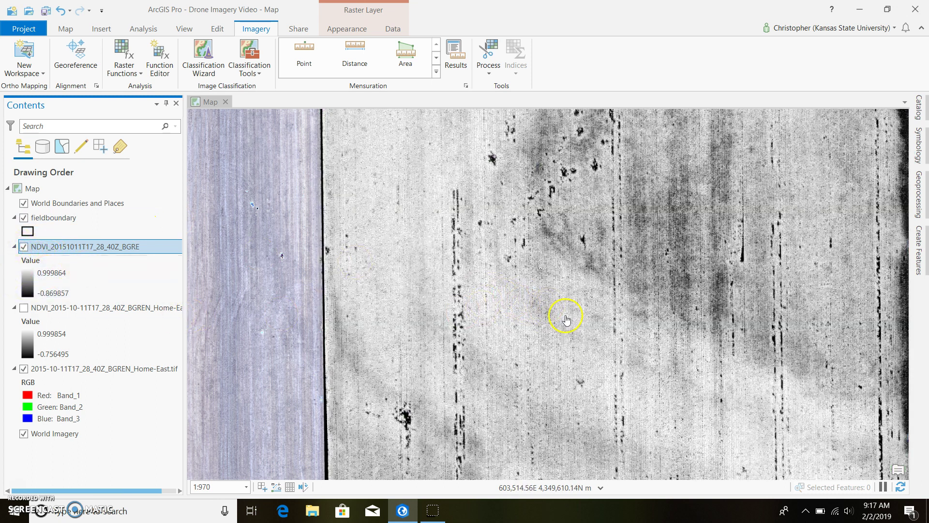
- Open Symbology for the clipped NDVI layer and set primary symbology to Classify
{"action": "right_click", "coordinate": [133, 248]}
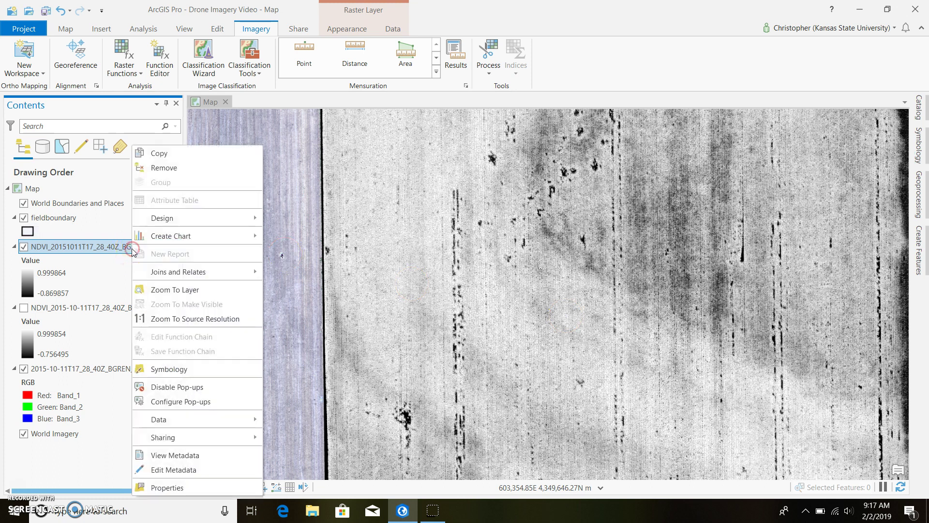
{"action": "left_click", "coordinate": [235, 369]}
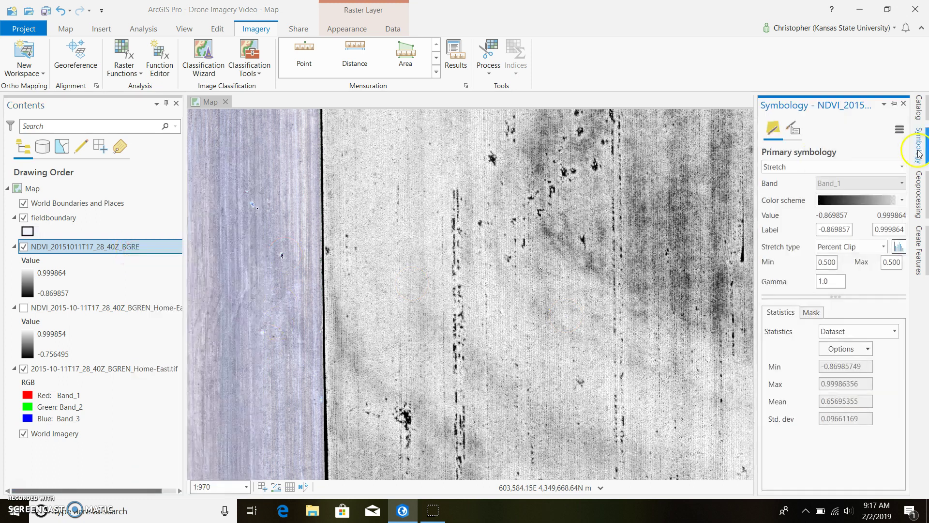
{"action": "left_click", "coordinate": [902, 167]}
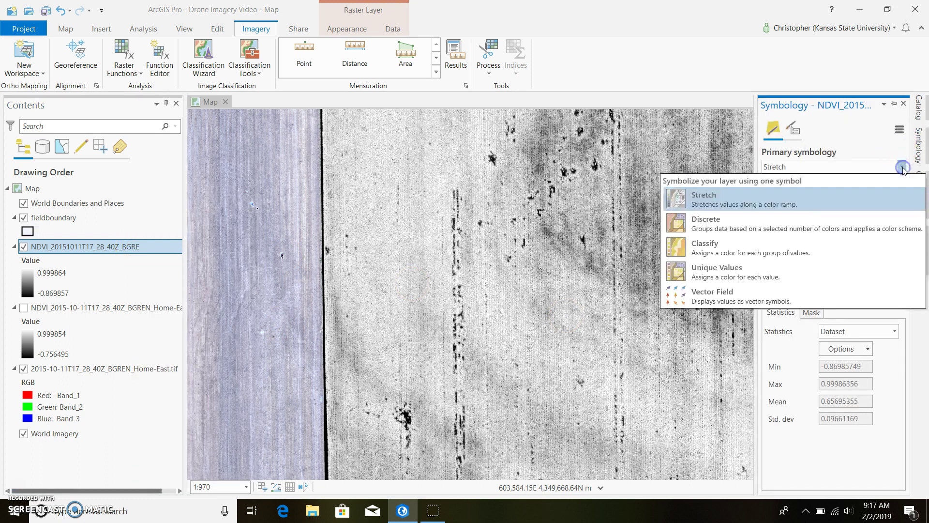
{"action": "left_click", "coordinate": [856, 247]}
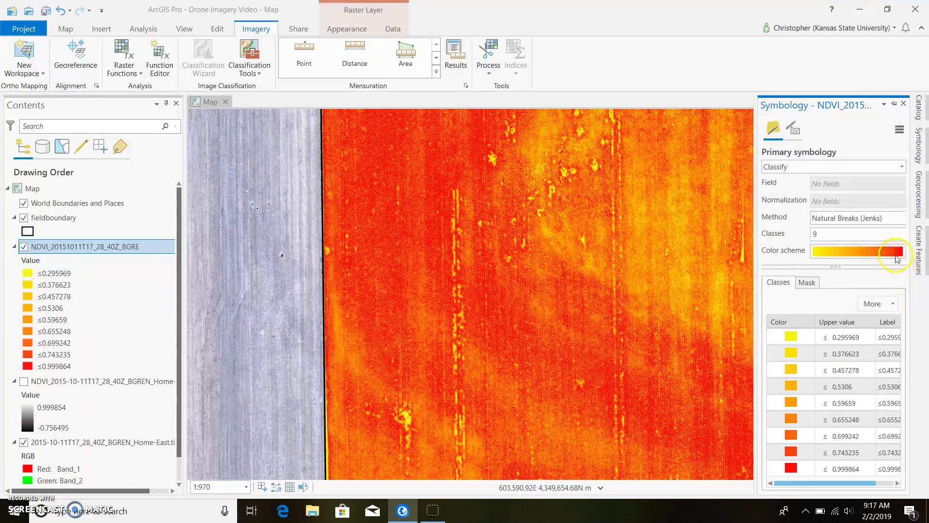
- Apply the red-yellow-green-blue colour scheme to the 9 Natural Breaks classes
{"action": "left_click", "coordinate": [895, 253]}
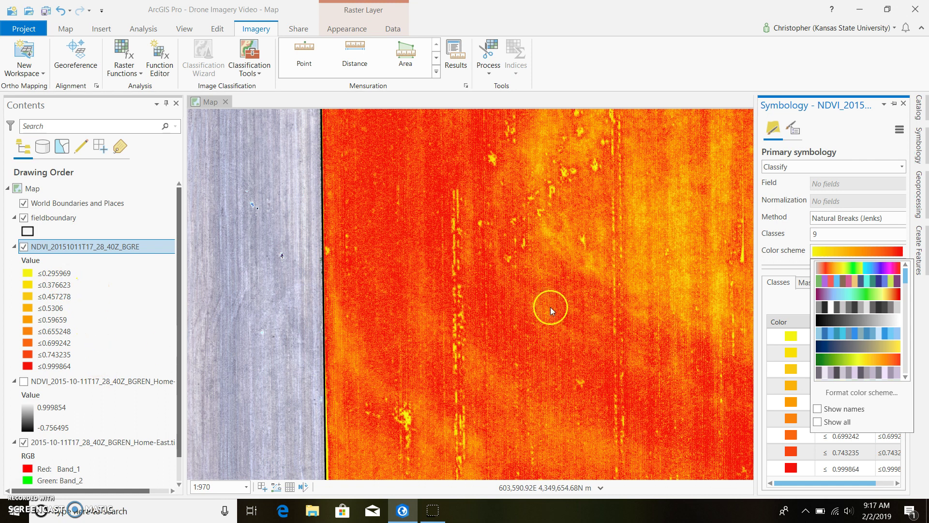
{"action": "left_click", "coordinate": [904, 378]}
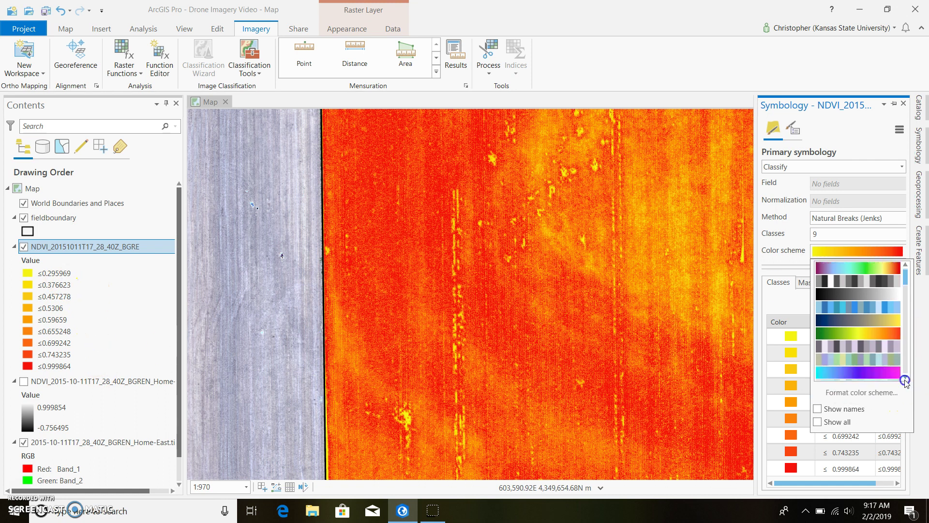
{"action": "left_click", "coordinate": [905, 379]}
{"action": "left_click", "coordinate": [905, 378]}
{"action": "left_click", "coordinate": [905, 379]}
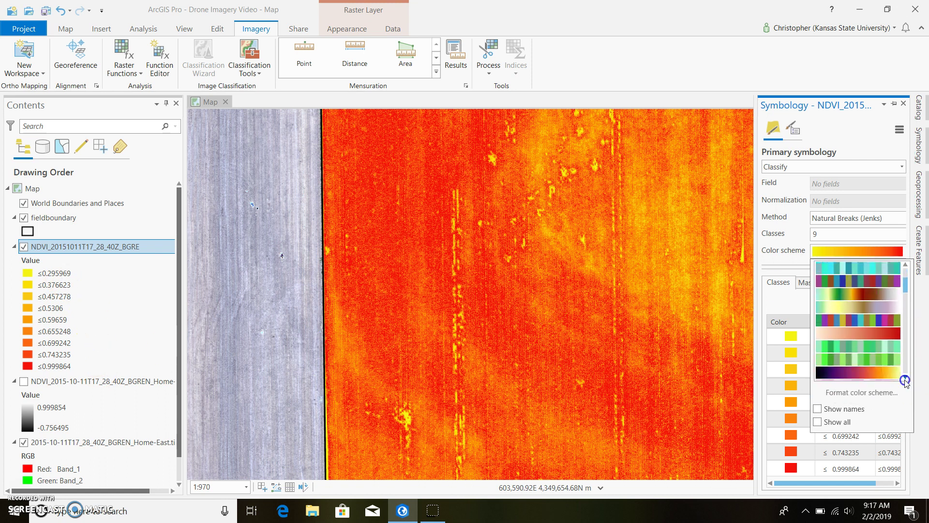
{"action": "left_click", "coordinate": [905, 379]}
{"action": "left_click", "coordinate": [905, 379]}
{"action": "left_click", "coordinate": [871, 286]}
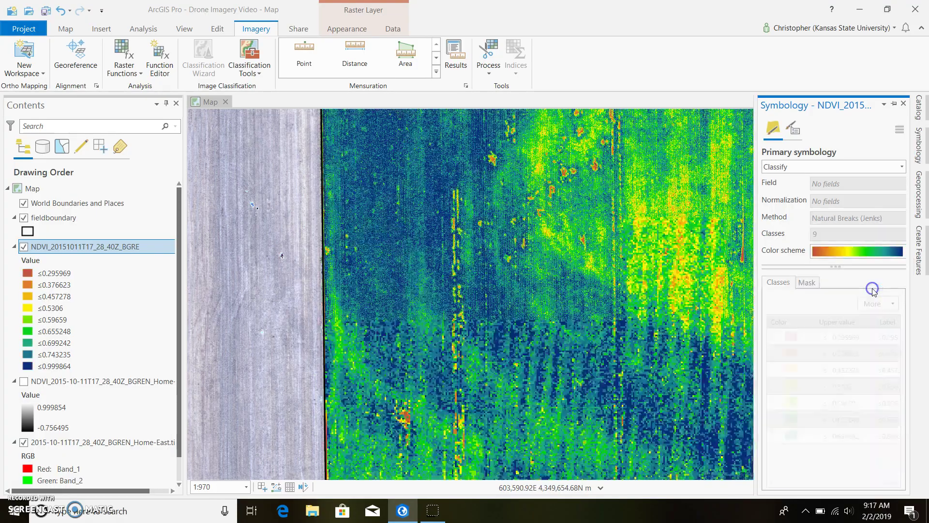
{"action": "left_click", "coordinate": [458, 343]}
{"action": "scroll", "coordinate": [458, 342], "scroll_direction": "down", "scroll_amount": 5}
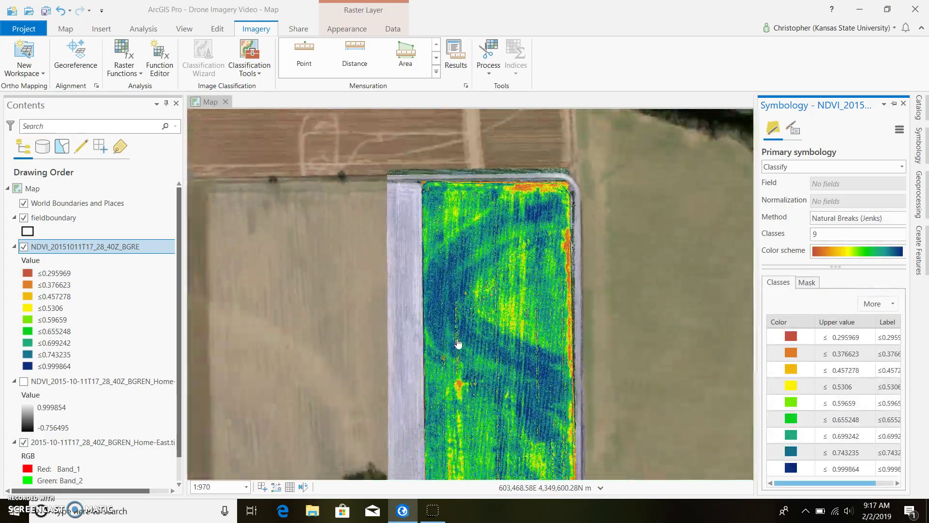
- Shorten the classified clipped NDVI layer's name to 'NDVI', then select the drone RGB layer
{"action": "scroll", "coordinate": [536, 262], "scroll_direction": "down", "scroll_amount": 2}
{"action": "scroll", "coordinate": [516, 369], "scroll_direction": "up", "scroll_amount": 2}
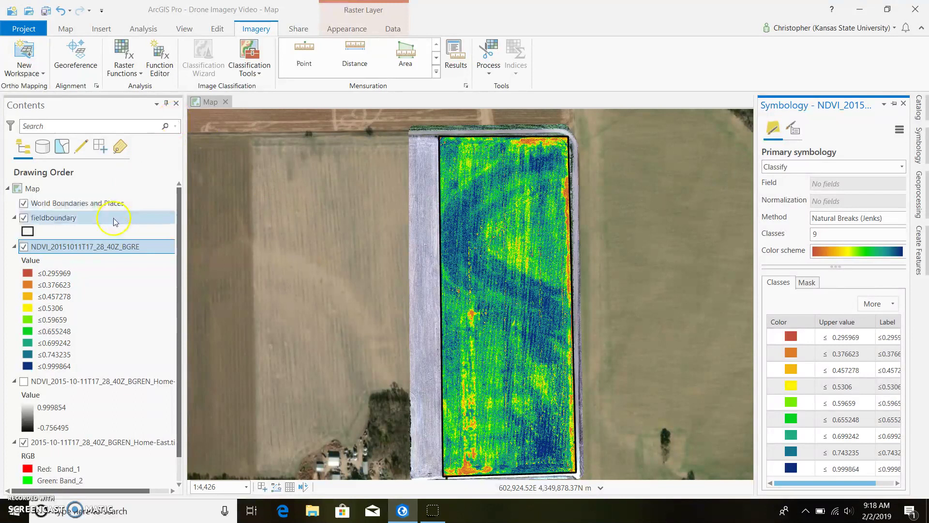
{"action": "left_click", "coordinate": [119, 245]}
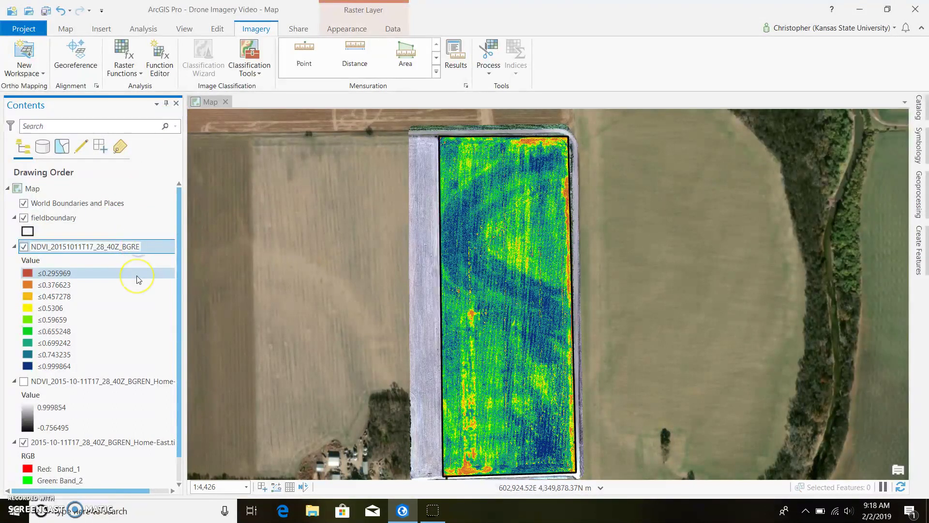
{"action": "key", "text": "BackSpace"}
{"action": "key", "text": "BackSpace"}
{"action": "key", "text": "BackSpace"}
{"action": "key", "text": "BackSpace"}
{"action": "key", "text": "BackSpace"}
{"action": "key", "text": "BackSpace"}
{"action": "key", "text": "BackSpace"}
{"action": "key", "text": "BackSpace"}
{"action": "key", "text": "BackSpace"}
{"action": "key", "text": "BackSpace"}
{"action": "key", "text": "BackSpace"}
{"action": "key", "text": "BackSpace"}
{"action": "key", "text": "BackSpace"}
{"action": "key", "text": "BackSpace"}
{"action": "key", "text": "BackSpace"}
{"action": "key", "text": "BackSpace"}
{"action": "key", "text": "BackSpace"}
{"action": "key", "text": "BackSpace"}
{"action": "key", "text": "BackSpace"}
{"action": "key", "text": "BackSpace"}
{"action": "key", "text": "BackSpace"}
{"action": "key", "text": "BackSpace"}
{"action": "key", "text": "BackSpace"}
{"action": "key", "text": "BackSpace"}
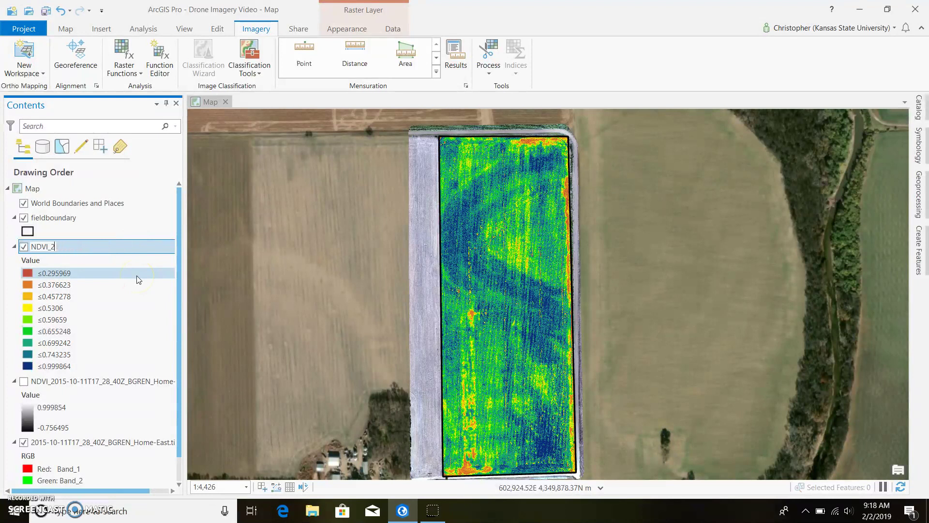
{"action": "left_click", "coordinate": [130, 381]}
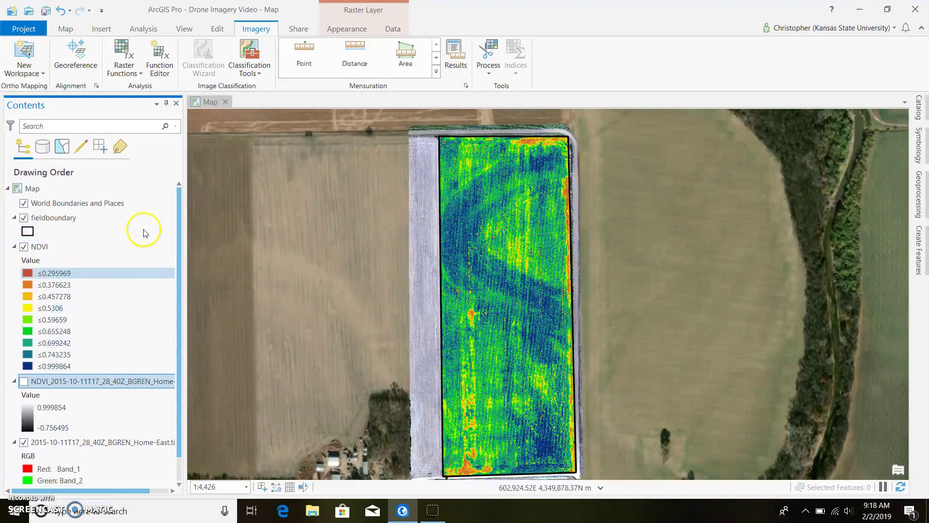
{"action": "left_click", "coordinate": [127, 247]}
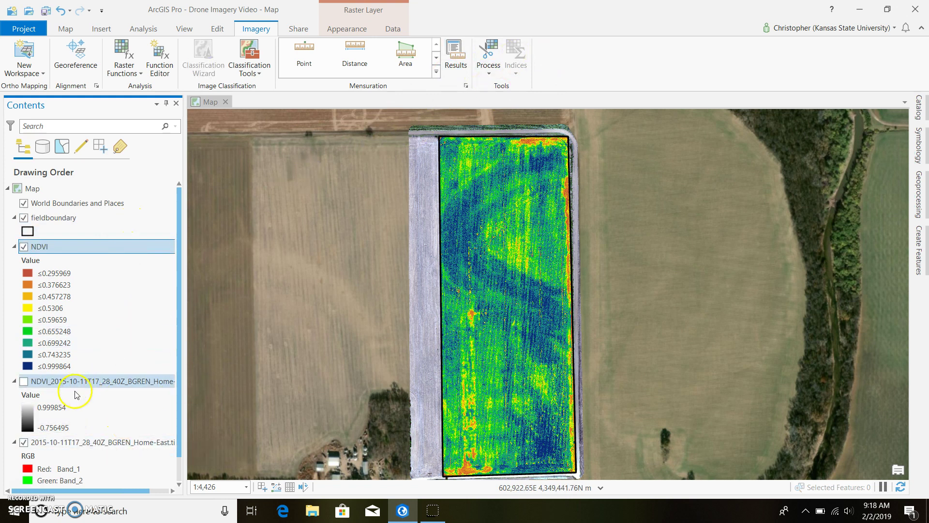
{"action": "left_click", "coordinate": [89, 444]}
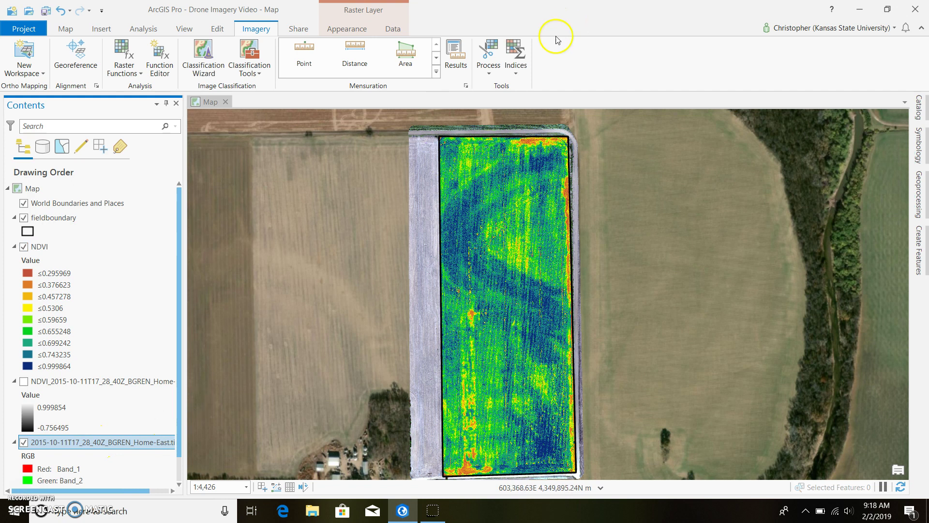
- Set up an Imagery NDVI index with Near Infrared 5 - Band_5 and Red 4 - Band_4
{"action": "left_click", "coordinate": [514, 70]}
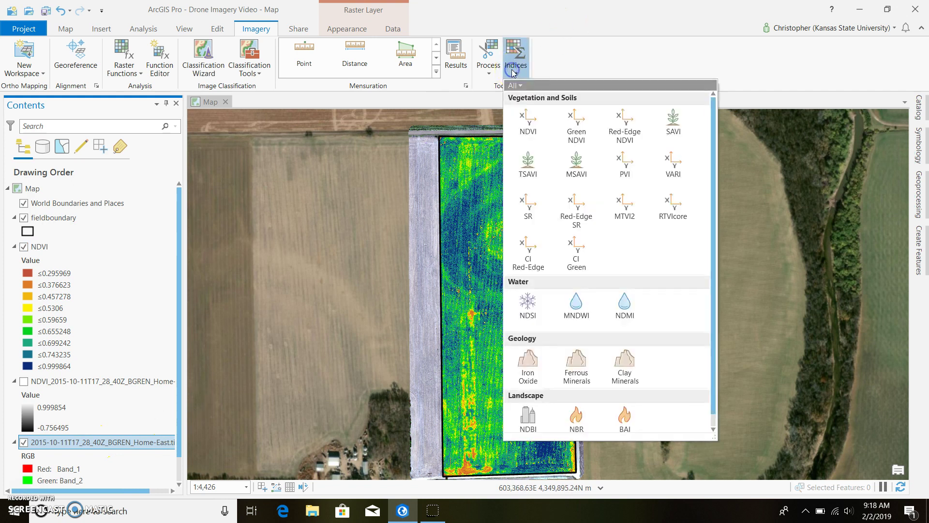
{"action": "left_click", "coordinate": [630, 125]}
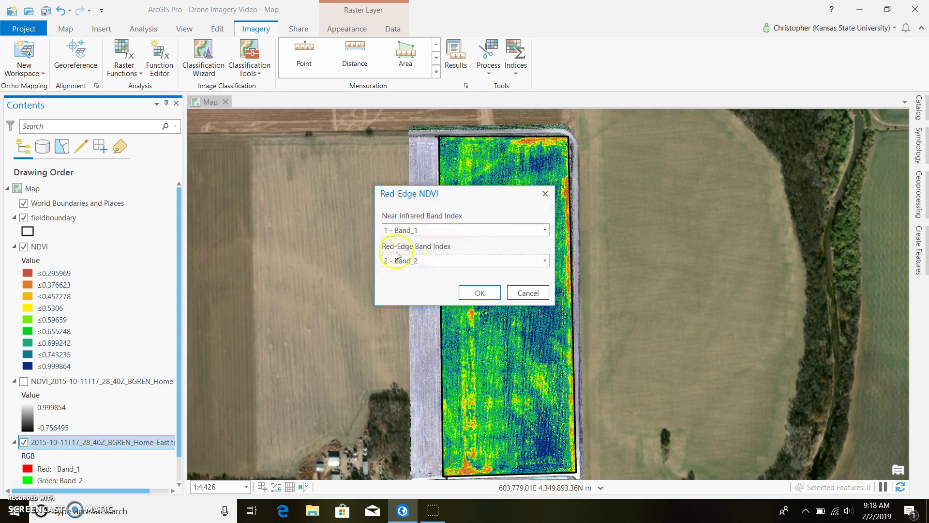
{"action": "left_click", "coordinate": [529, 292]}
{"action": "left_click", "coordinate": [523, 71]}
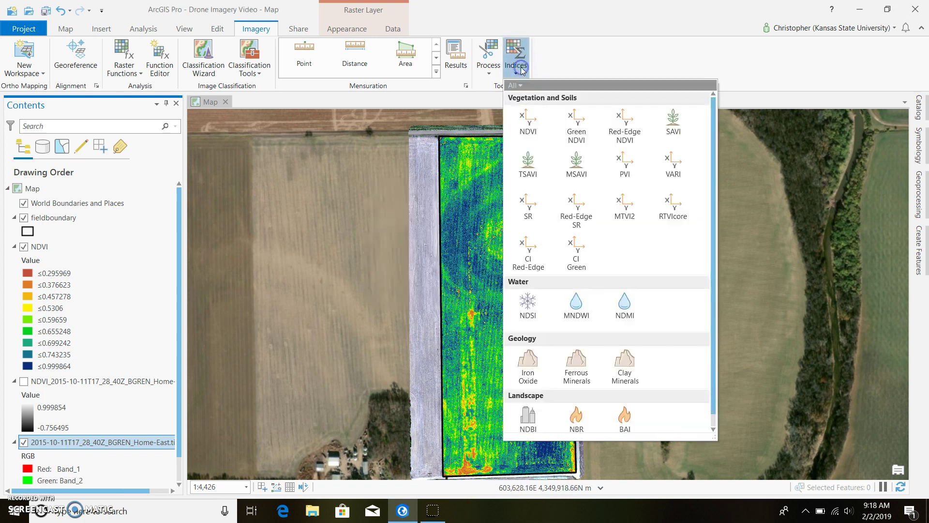
{"action": "left_click", "coordinate": [522, 135]}
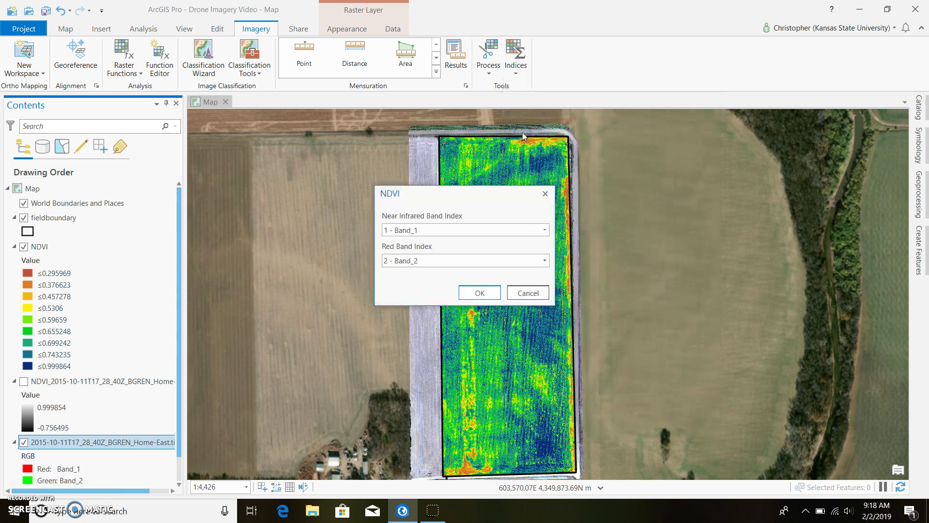
{"action": "left_click", "coordinate": [544, 231]}
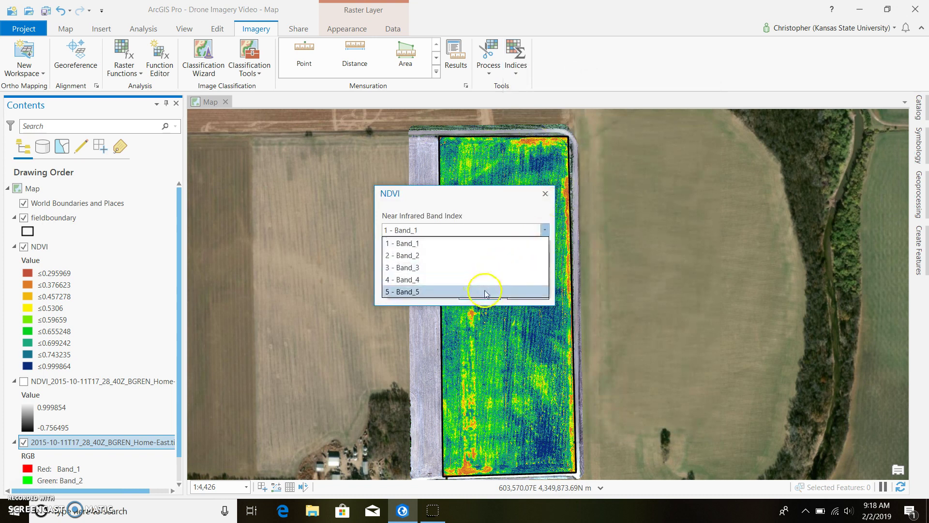
{"action": "left_click", "coordinate": [485, 291]}
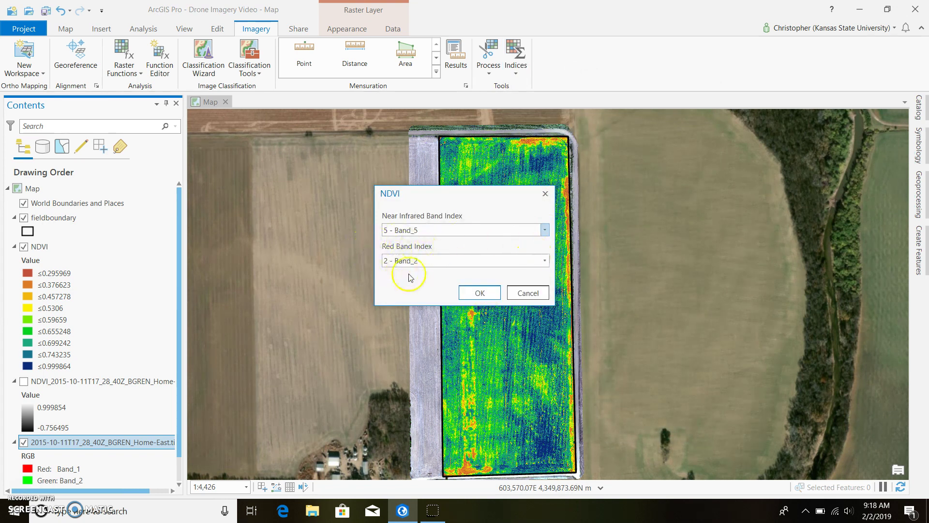
{"action": "left_click", "coordinate": [544, 261]}
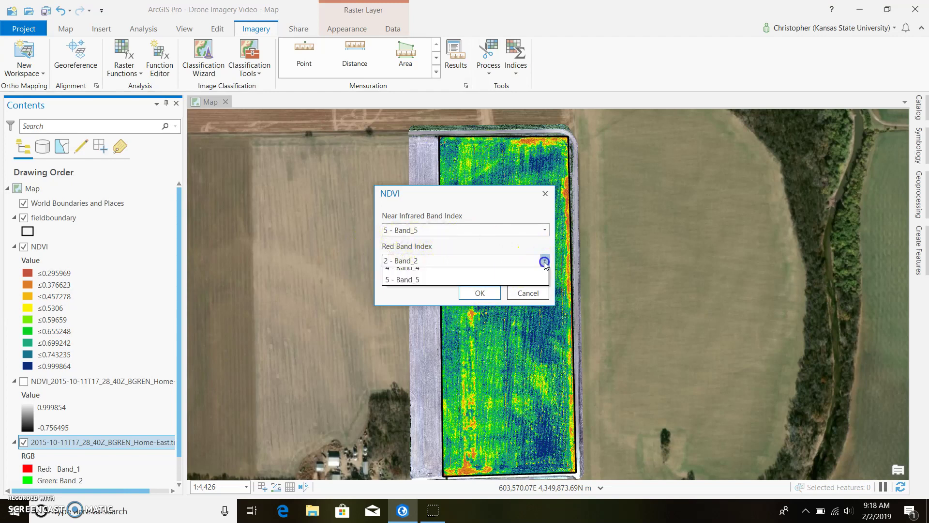
{"action": "left_click", "coordinate": [478, 310]}
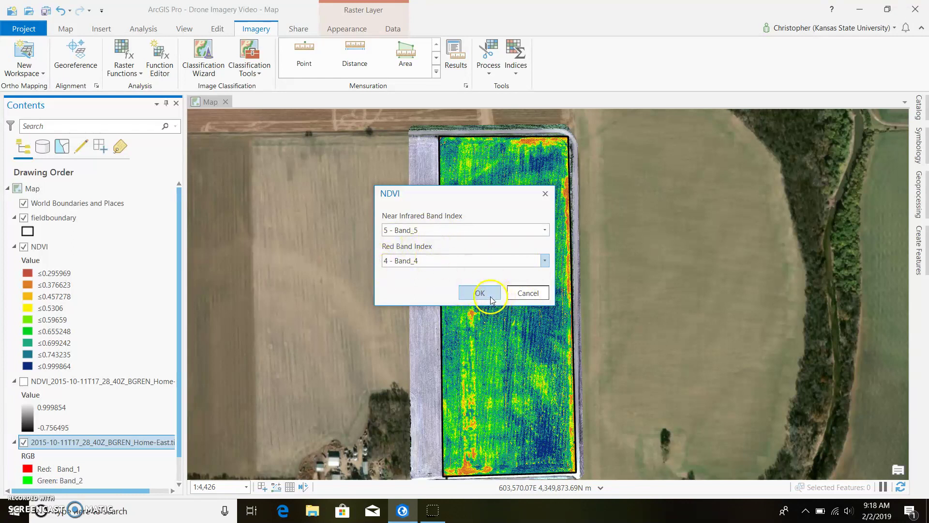
- Run the NDVI calculation to add the grayscale Band_5/Band_4 NDVI layer, then review it in Contents
{"action": "left_click", "coordinate": [484, 293]}
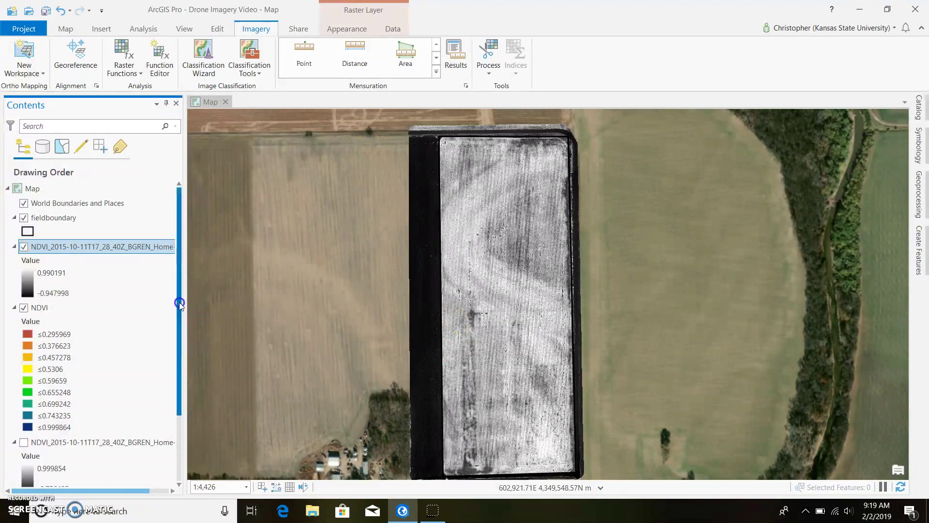
{"action": "left_click_drag", "start_coordinate": [179, 301], "coordinate": [173, 337]}
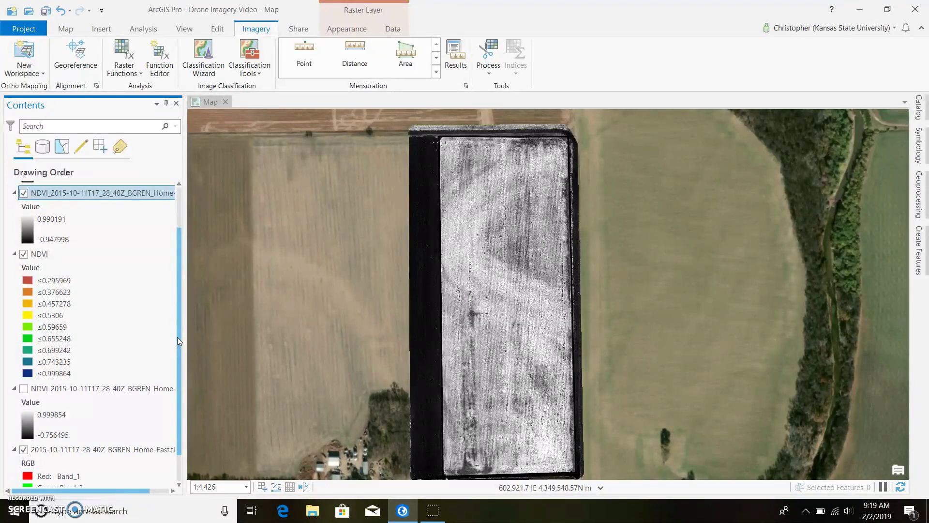
{"action": "left_click", "coordinate": [177, 337]}
{"action": "left_click_drag", "start_coordinate": [181, 337], "coordinate": [186, 316]}
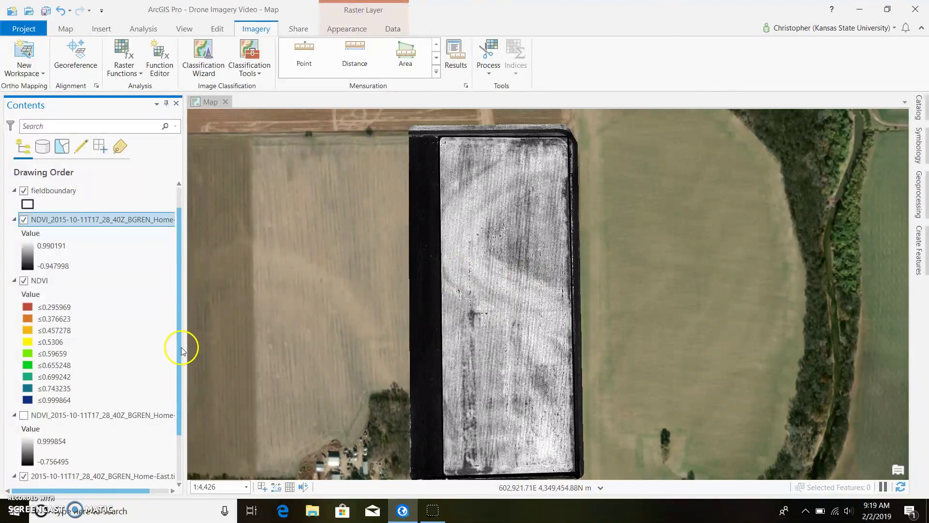
{"action": "left_click_drag", "start_coordinate": [181, 347], "coordinate": [190, 290]}
{"action": "left_click", "coordinate": [179, 385]}
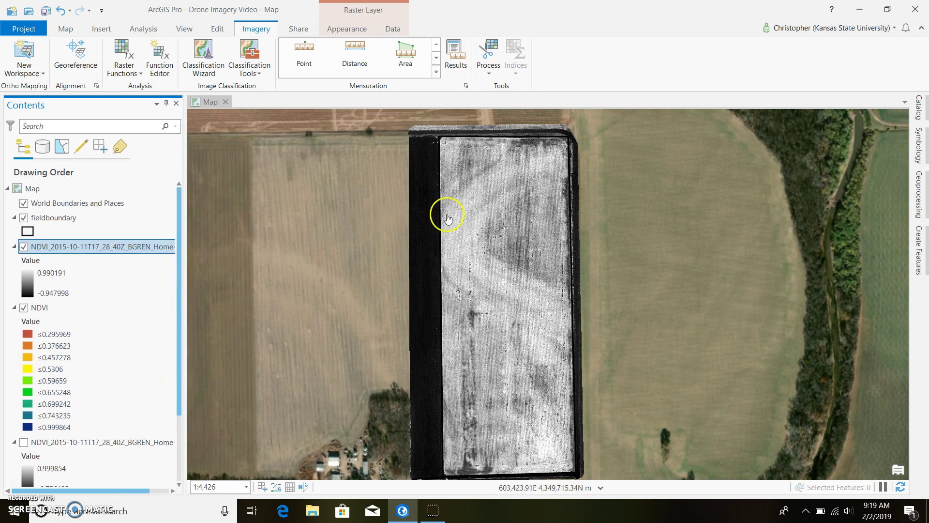